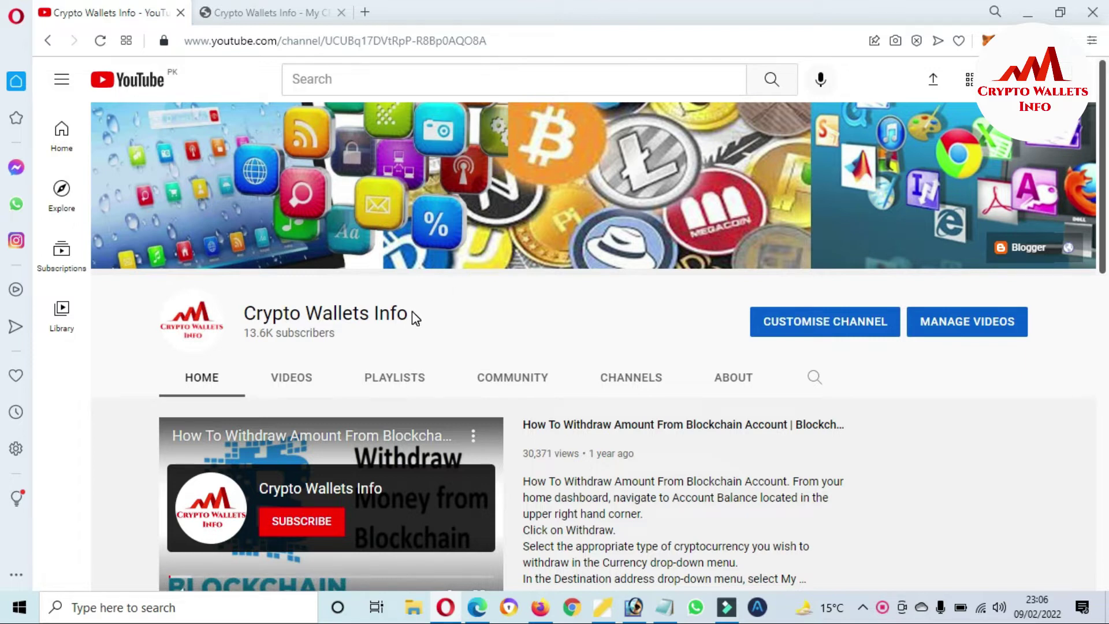
# Step: Switch from the Crypto Wallets Info YouTube channel to the cryptowalletsinfo.com tab
pyautogui.moveTo(413, 312); pyautogui.dragTo(244, 309)
pyautogui.click(205, 7)
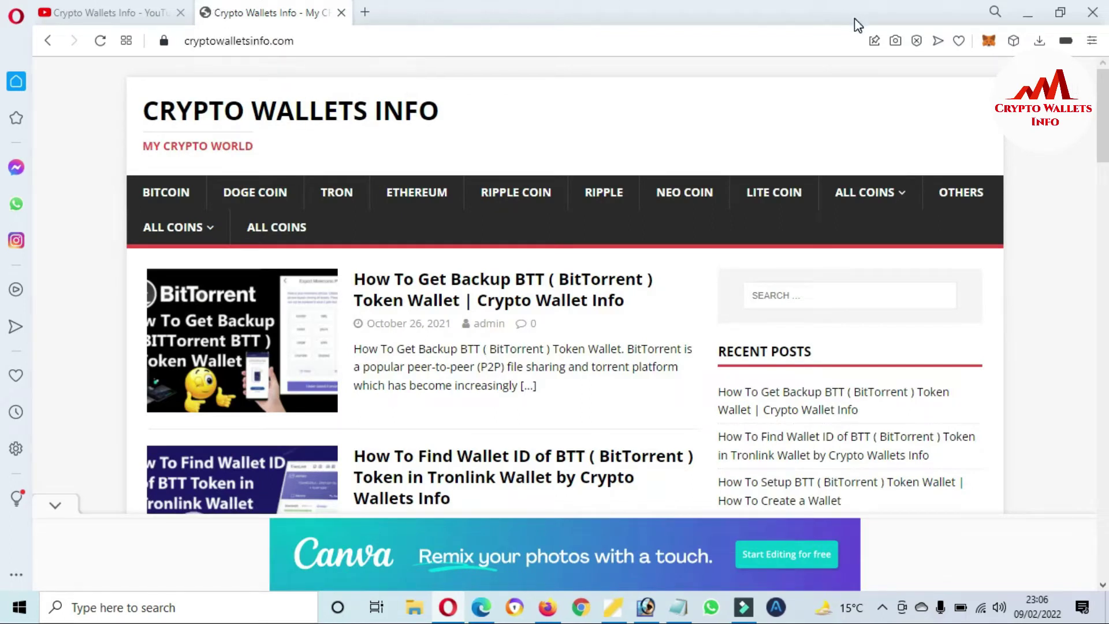
# Step: Unlock MetaMask from the fox icon with the wallet password
pyautogui.click(989, 40)
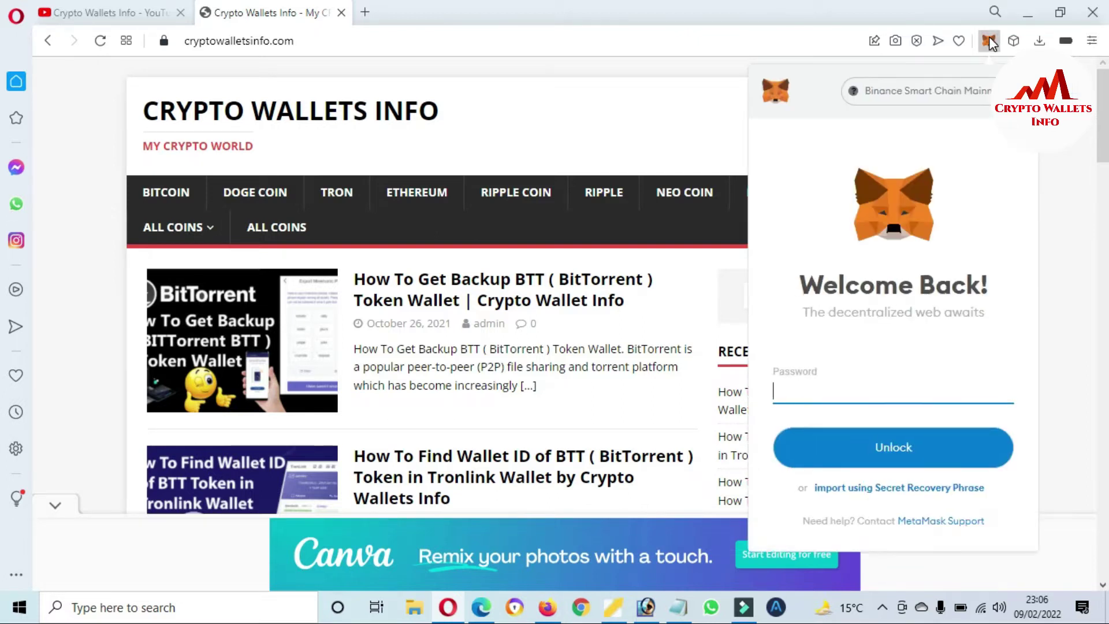
pyautogui.write('•••')
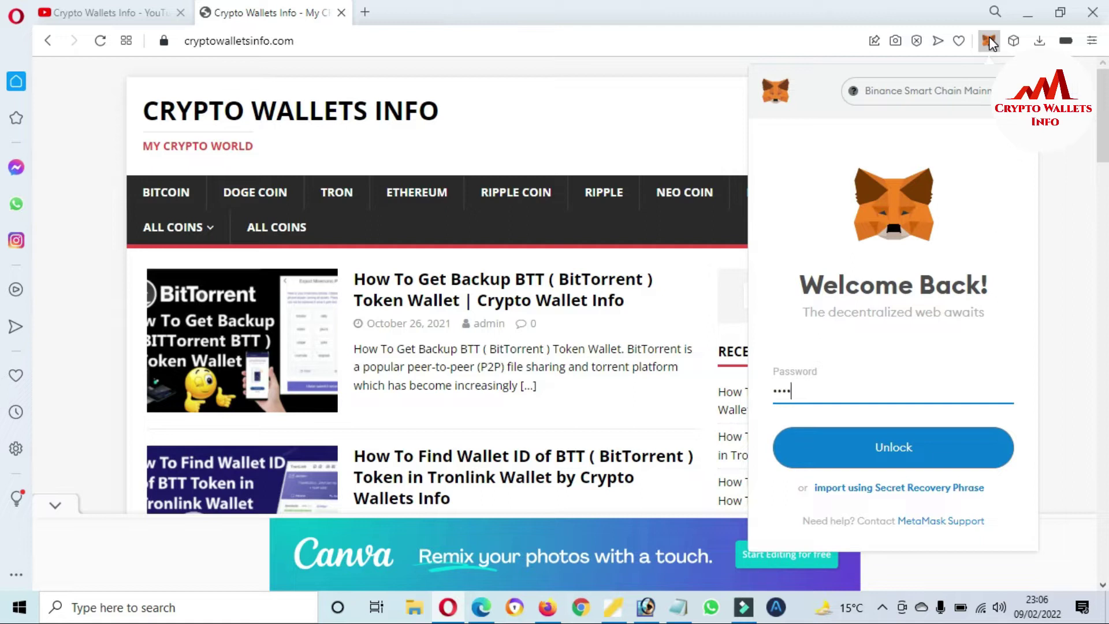
pyautogui.write('••••••••••')
pyautogui.click(889, 450)
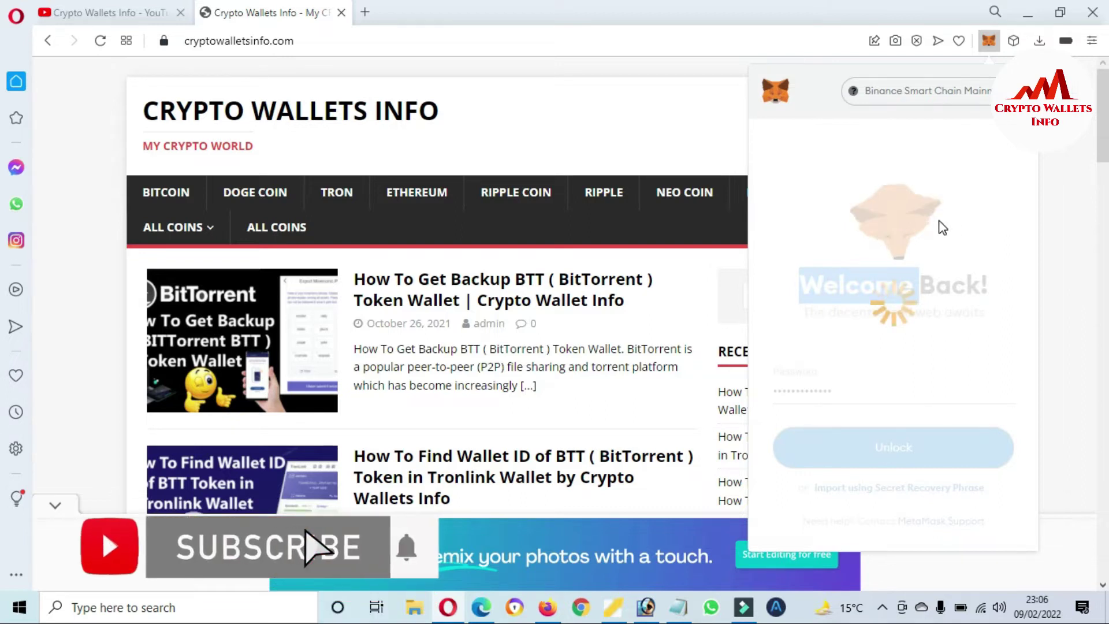
# Step: Expand MetaMask into a full tab showing the Binance Smart Chain Mainnet account with 0 BNB
pyautogui.click(1022, 152)
pyautogui.click(904, 226)
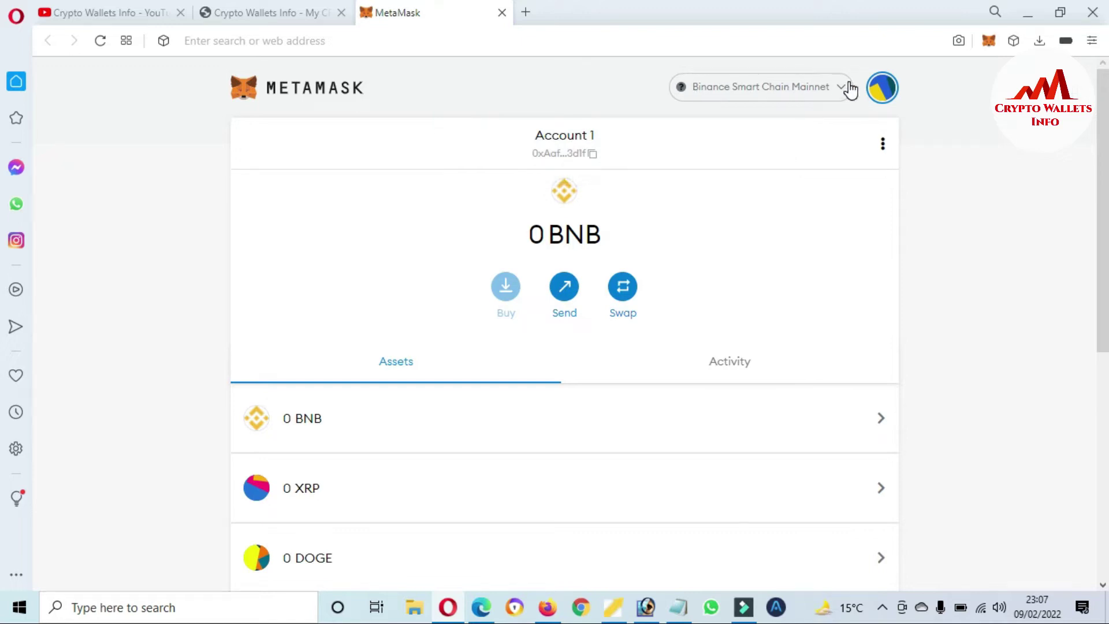
pyautogui.moveTo(1102, 175); pyautogui.dragTo(1104, 320)
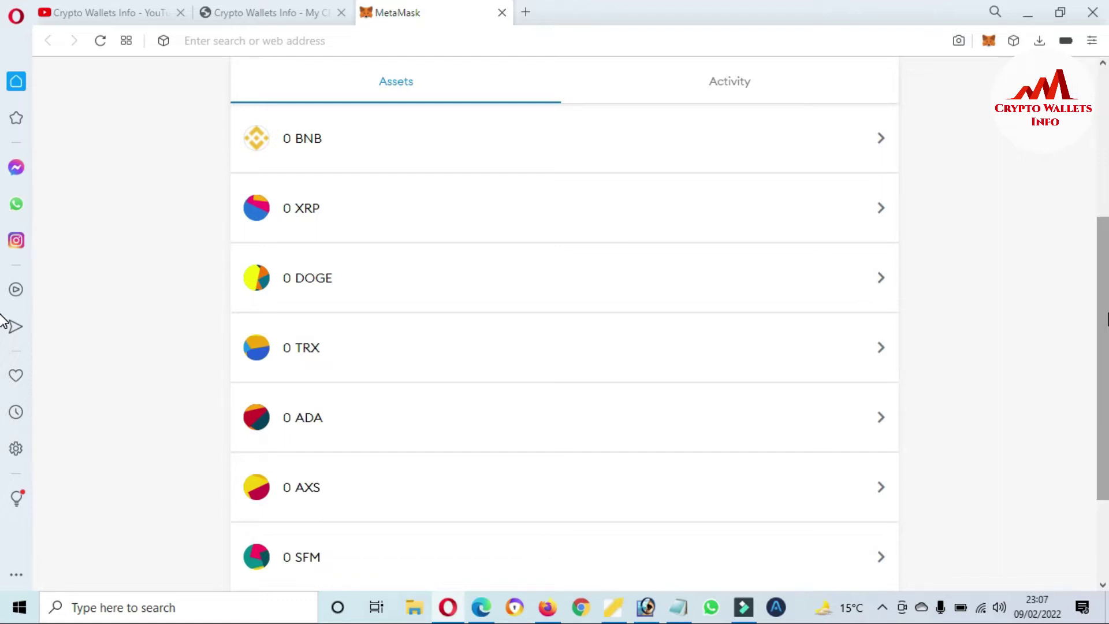
pyautogui.moveTo(1105, 318); pyautogui.dragTo(1104, 395)
# Step: Load coinmarketcap.com in a new tab and scroll the price table to NEAR Protocol at rank 23
pyautogui.click(524, 12)
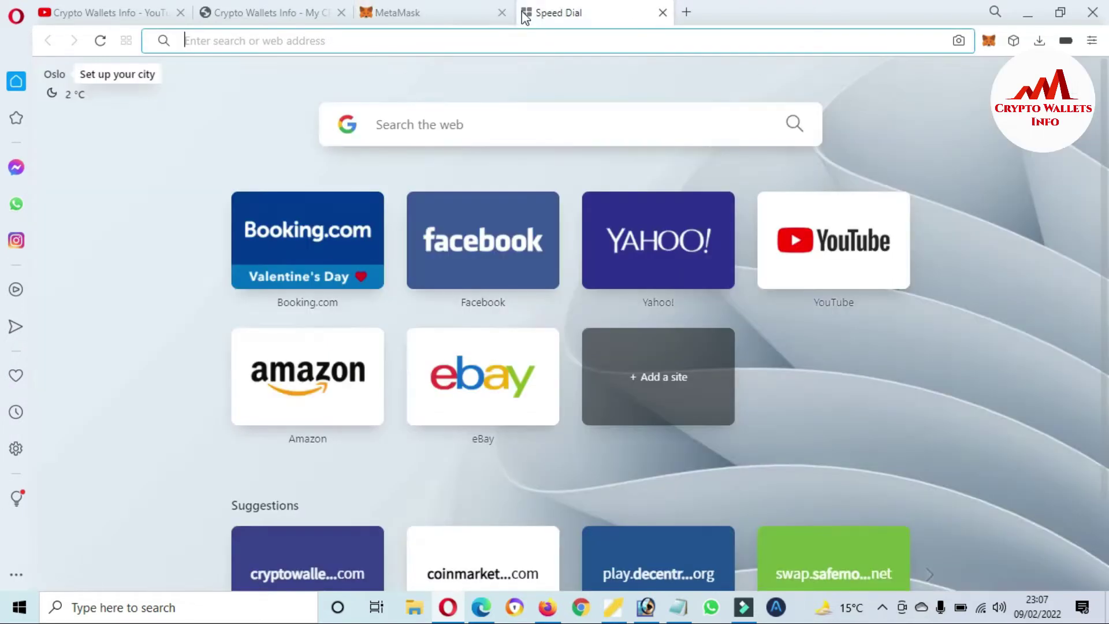
pyautogui.write('coinmarketcap.com')
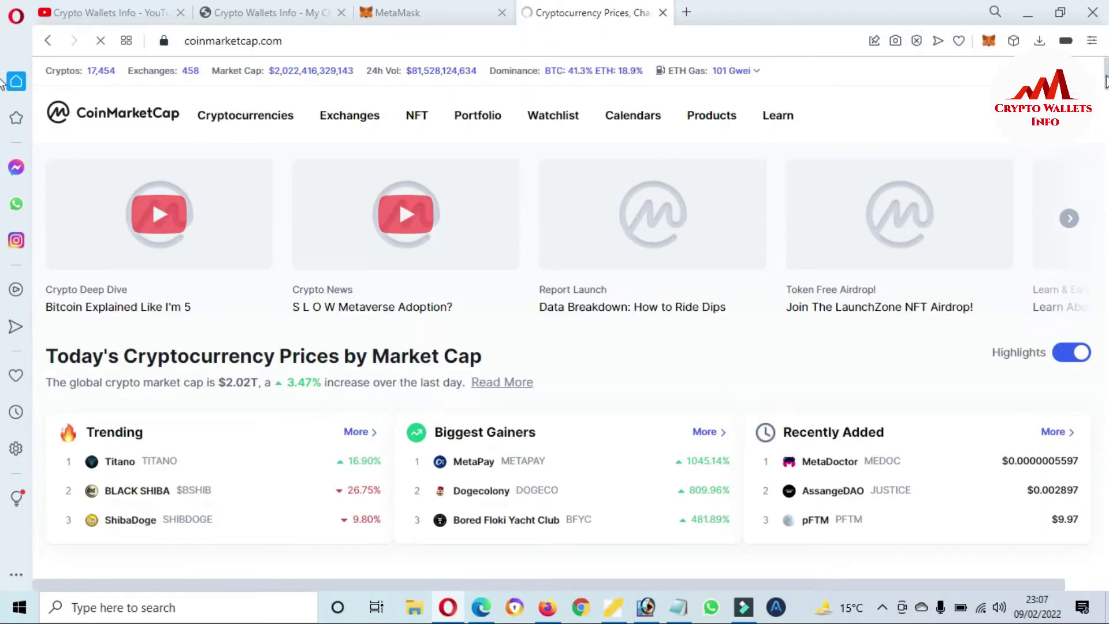
pyautogui.scroll(-7, 3, 110)
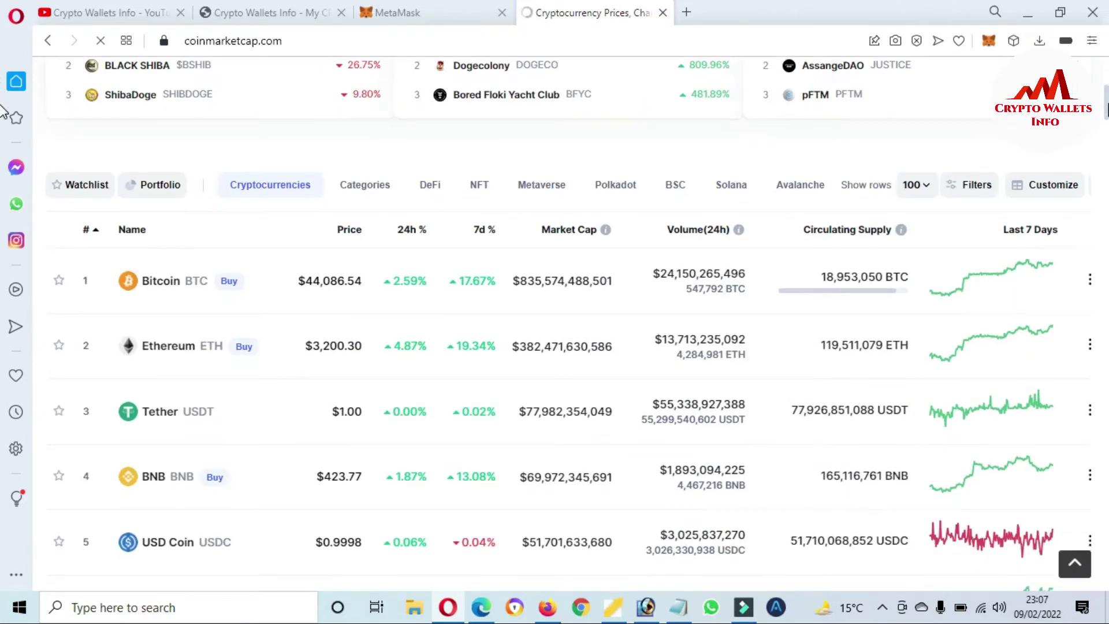
pyautogui.scroll(-6, 3, 109)
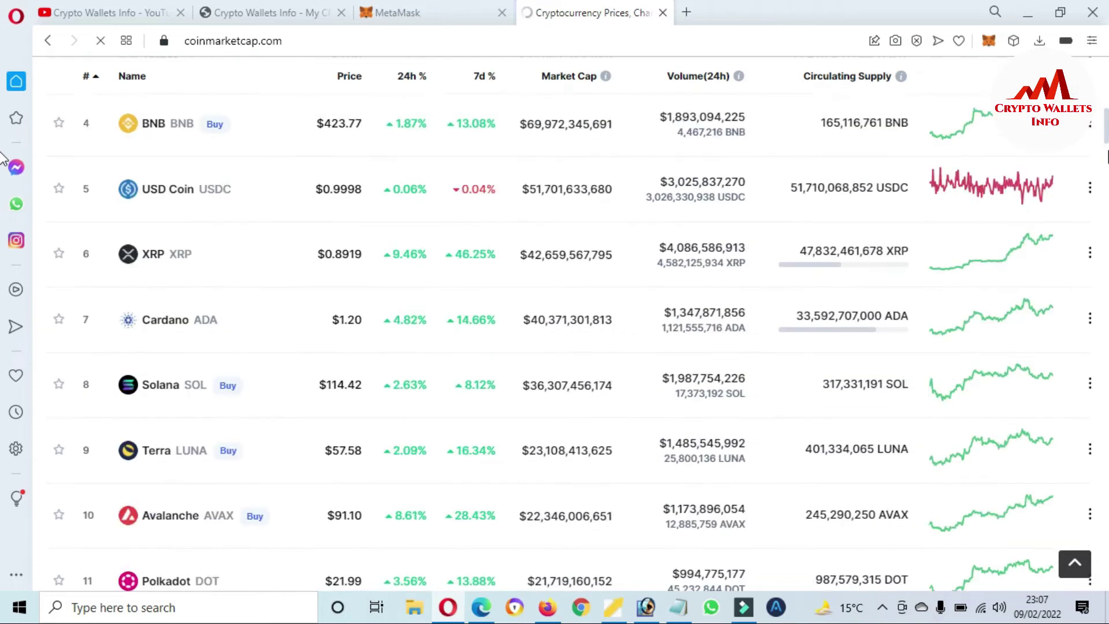
pyautogui.scroll(-9, 3, 162)
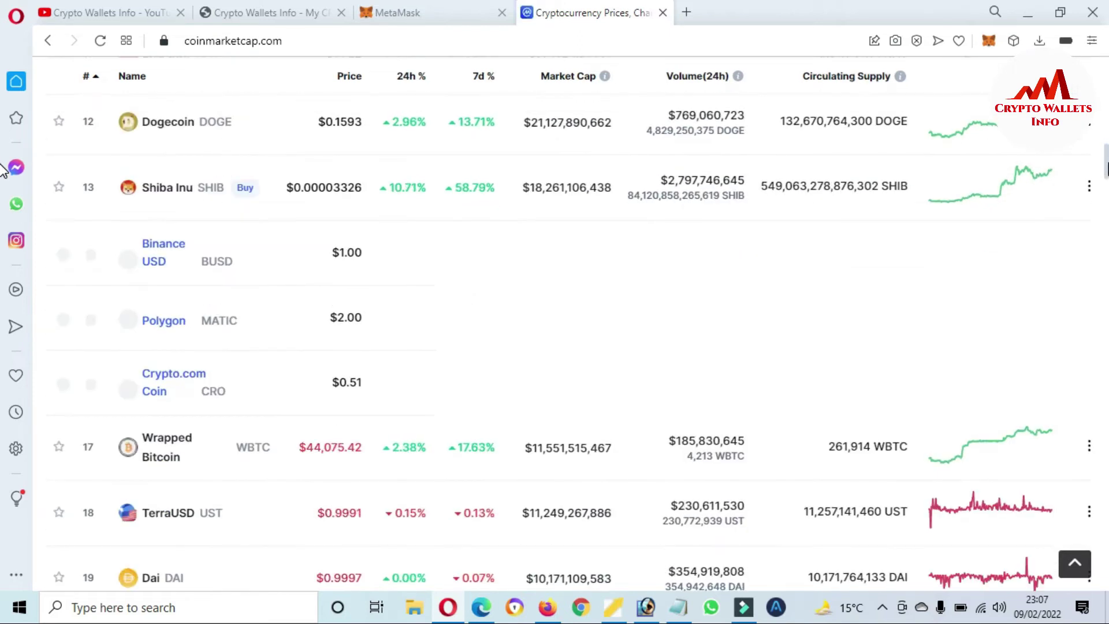
pyautogui.scroll(-6, 2, 169)
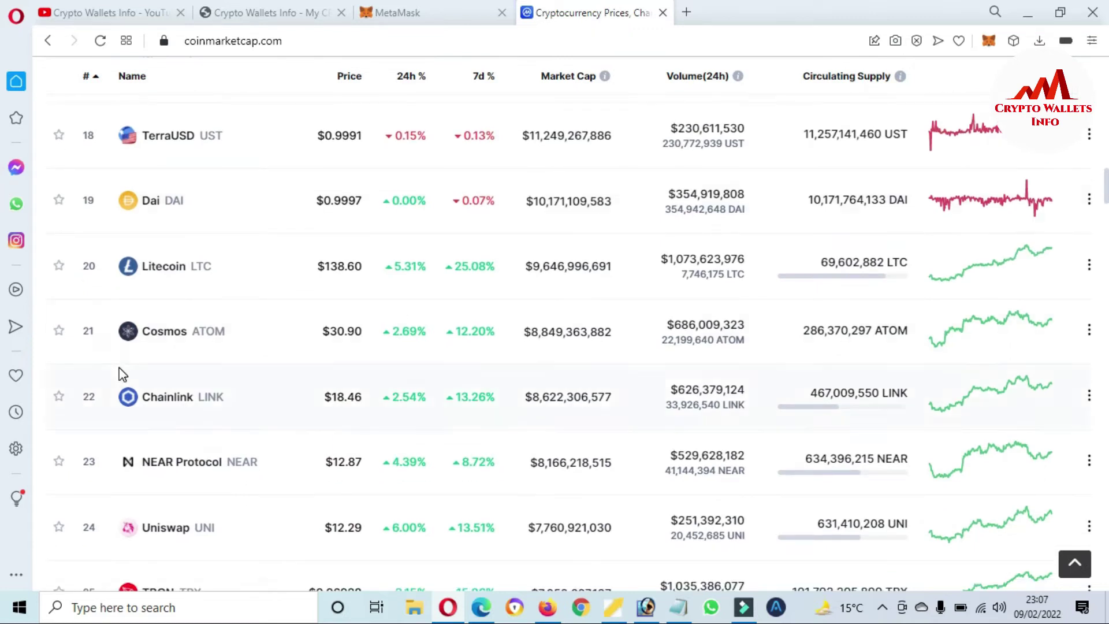
pyautogui.moveTo(271, 467); pyautogui.dragTo(138, 462)
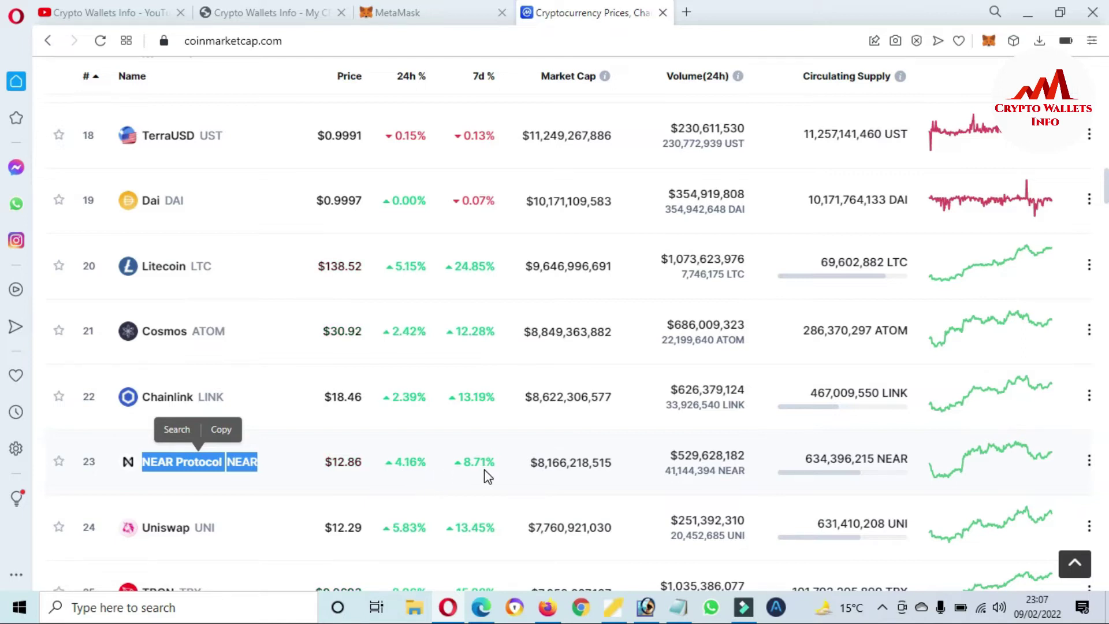
pyautogui.moveTo(532, 473); pyautogui.dragTo(698, 463)
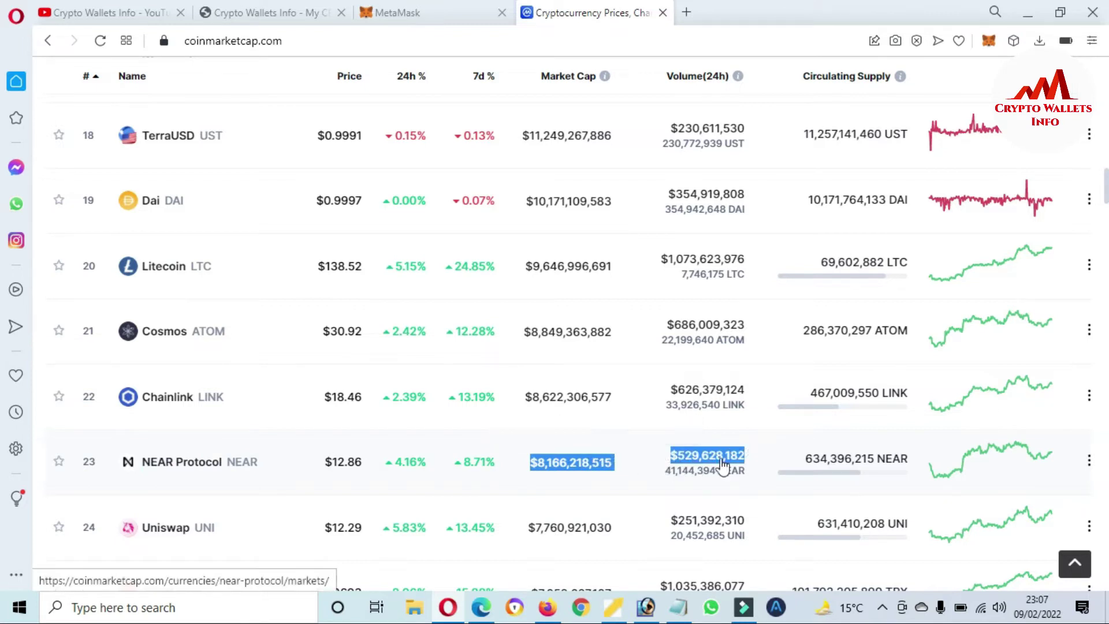
# Step: Open the NEAR Protocol coin page and set its price chart to the ALL range
pyautogui.click(157, 468)
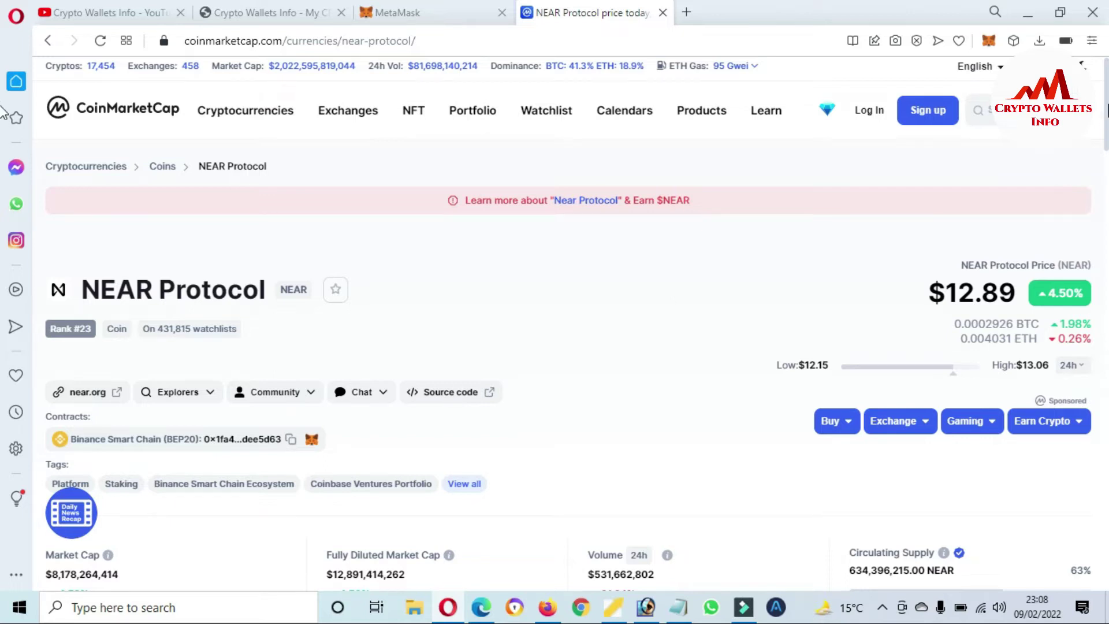
pyautogui.moveTo(1106, 107); pyautogui.dragTo(1105, 221)
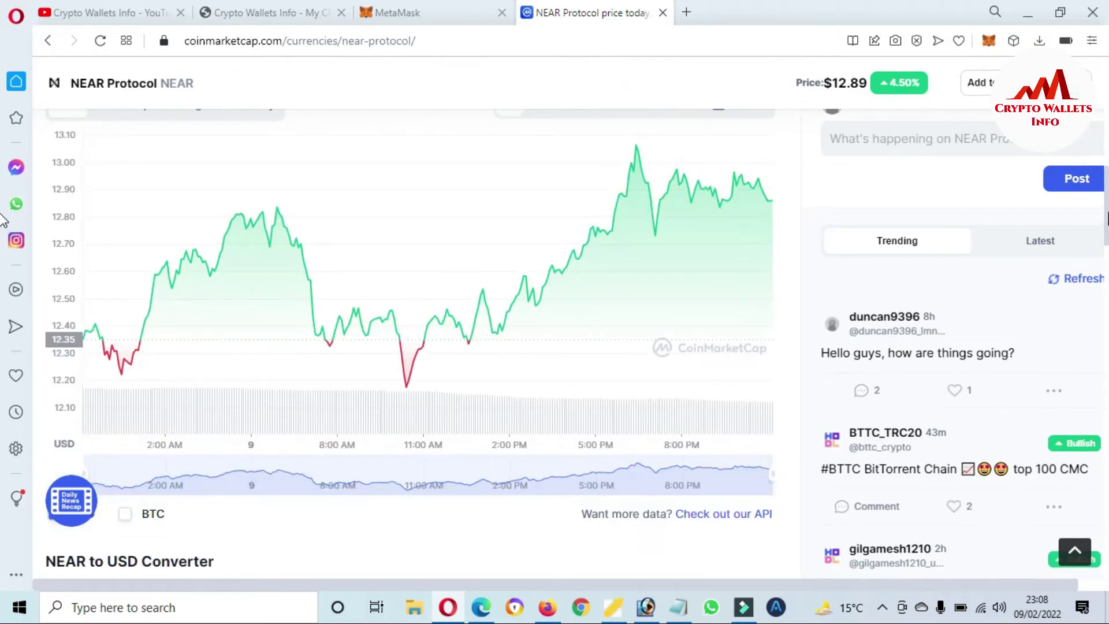
pyautogui.scroll(2, 3, 199)
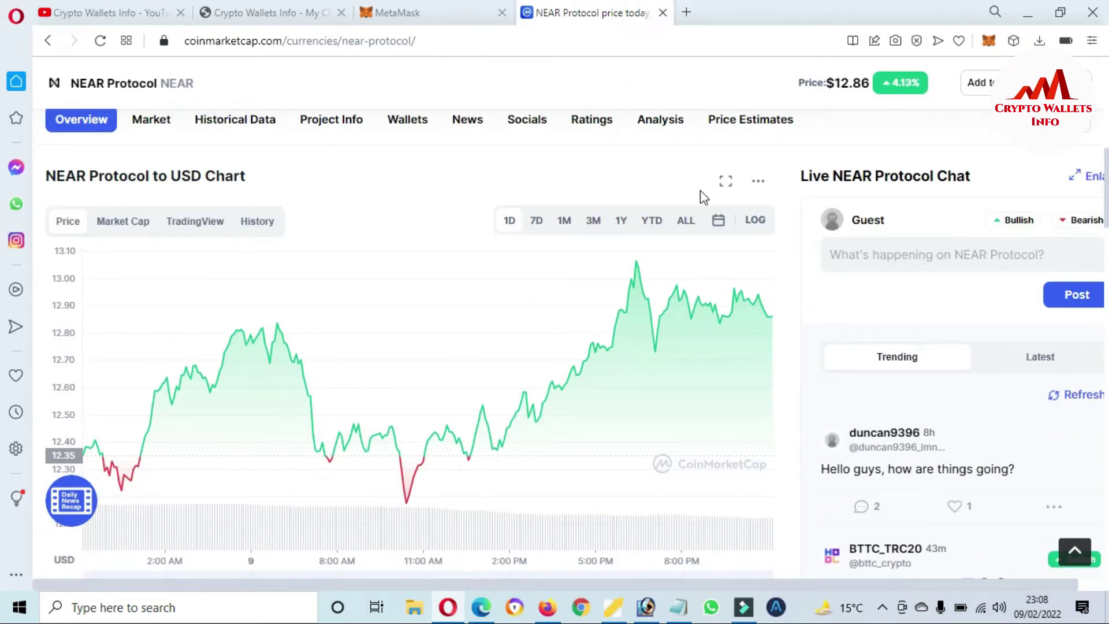
pyautogui.click(687, 227)
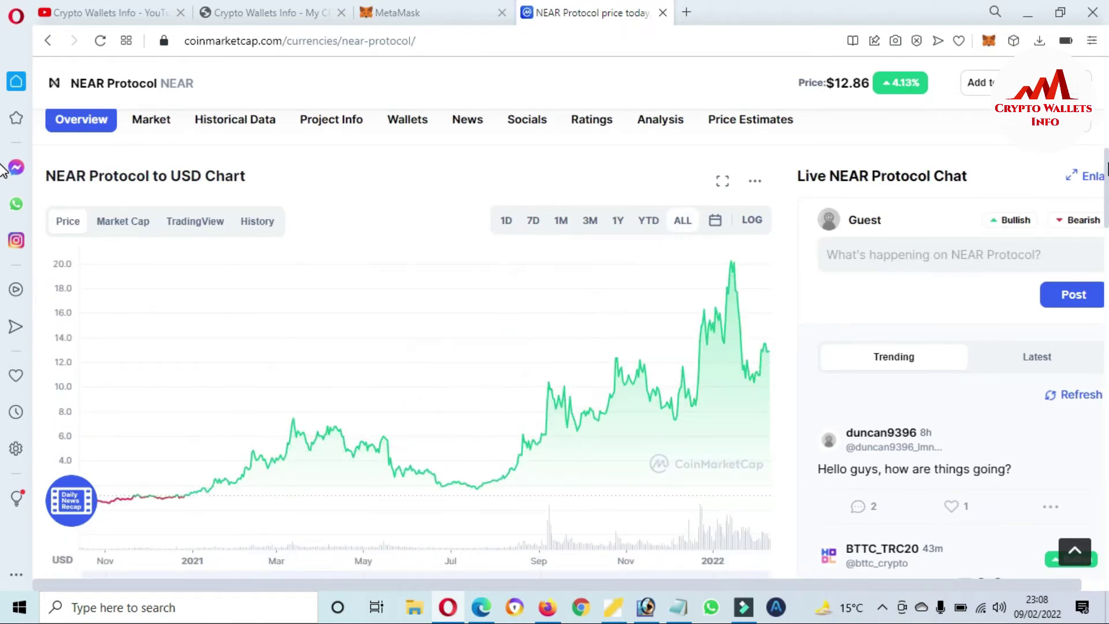
# Step: Expand the NEAR statistics panel with Show more to reveal extra supply figures
pyautogui.scroll(-5, 3, 217)
pyautogui.scroll(-15, 2, 214)
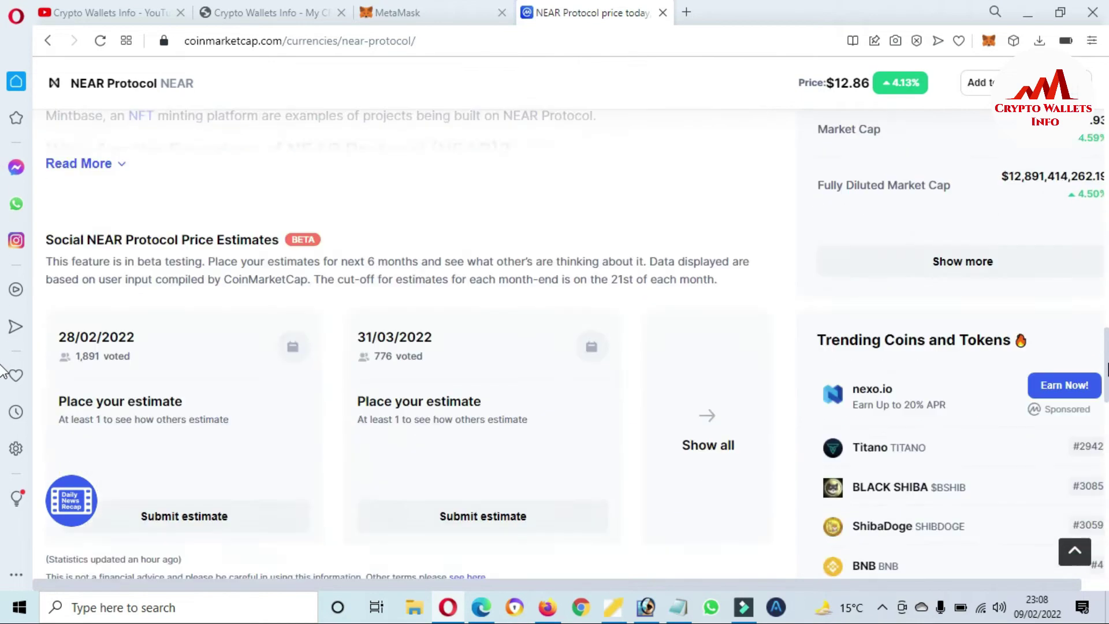
pyautogui.scroll(3, 3, 349)
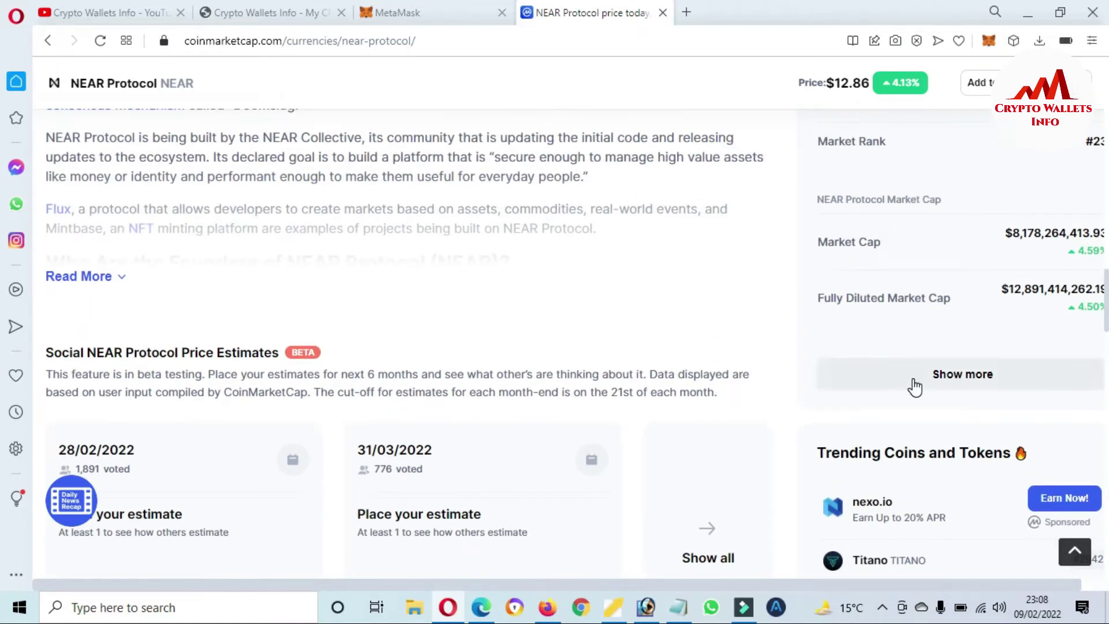
pyautogui.click(913, 384)
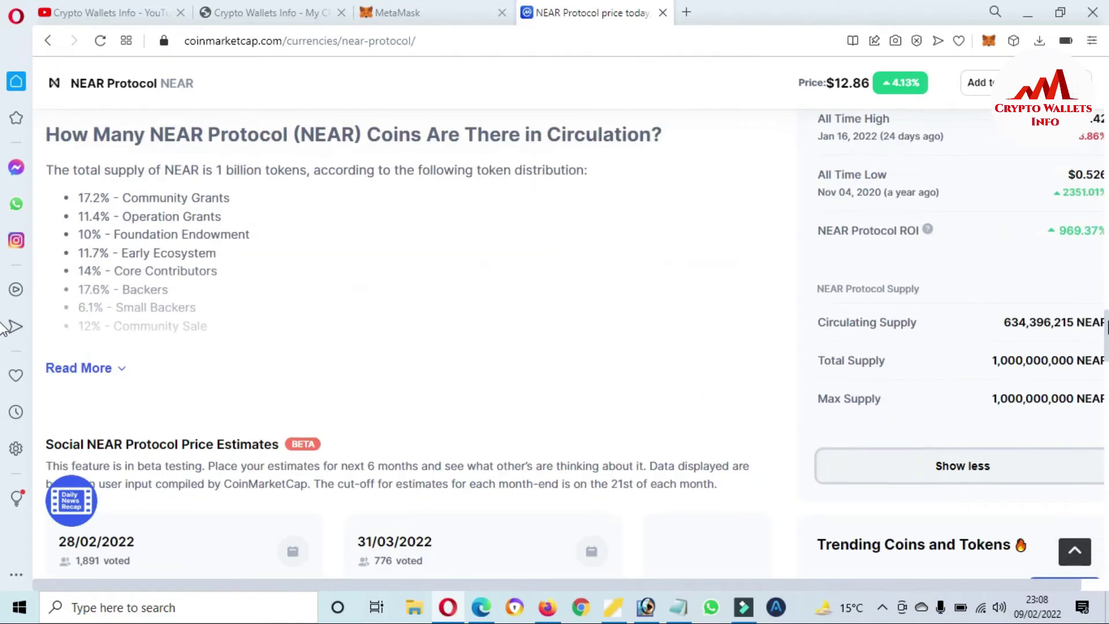
pyautogui.scroll(6, 3, 361)
pyautogui.moveTo(1075, 422)
pyautogui.mouseDown()
pyautogui.moveTo(1100, 478)
pyautogui.moveTo(1078, 418)
pyautogui.mouseUp()
pyautogui.click(1078, 418)
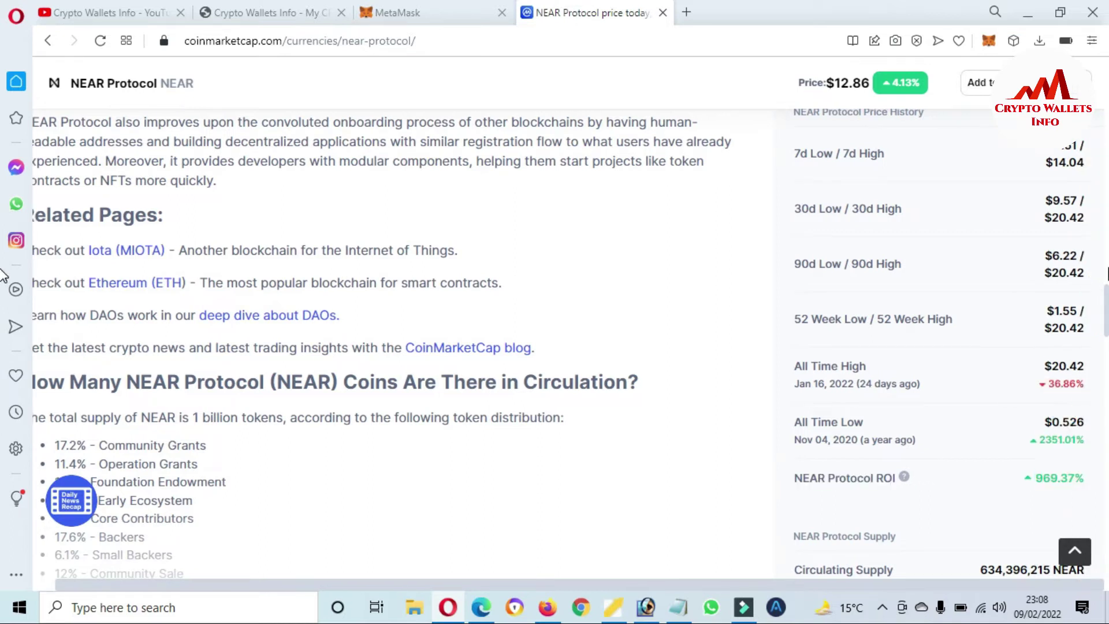
pyautogui.scroll(-6, 3, 324)
pyautogui.scroll(6, 3, 334)
pyautogui.scroll(-13, 2, 375)
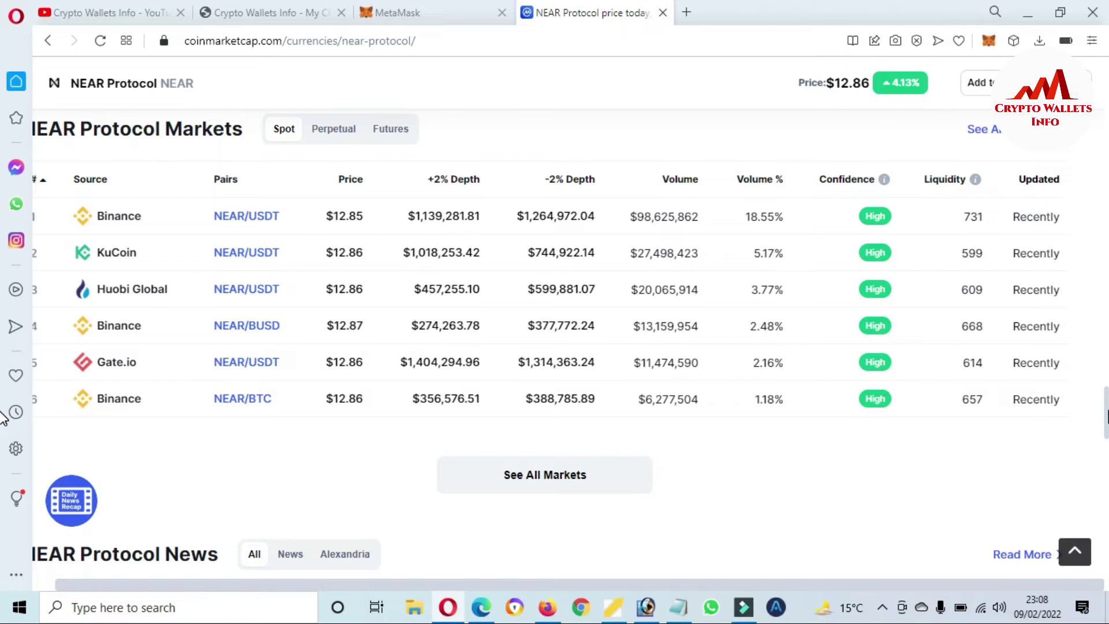
# Step: Scroll through the near.org homepage to dismiss the cookie notice, then return to the top
pyautogui.press('Home')
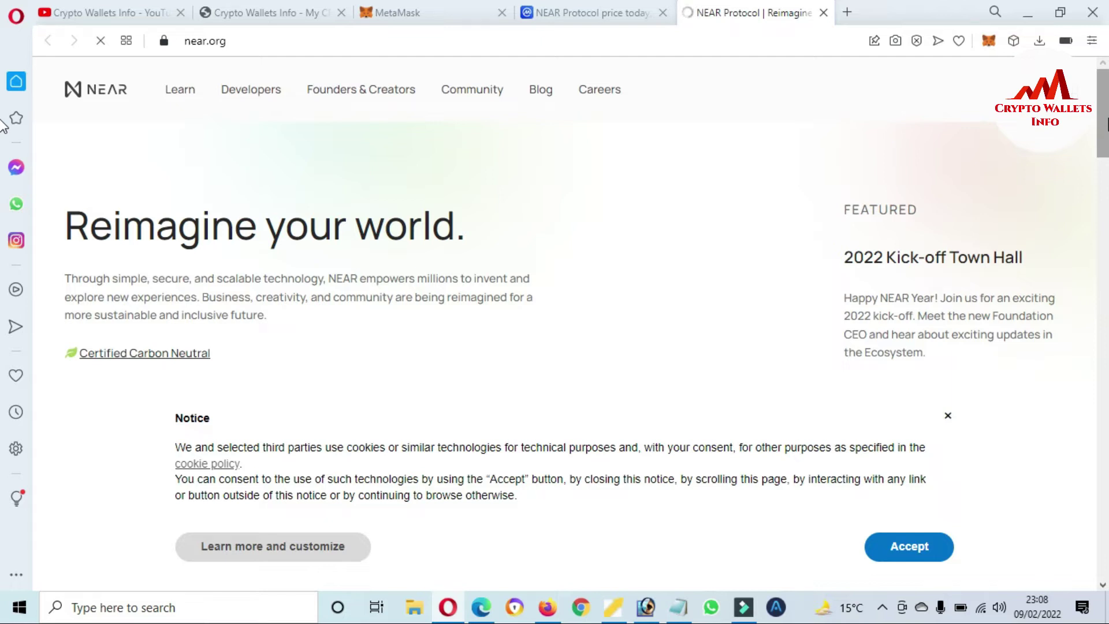
pyautogui.scroll(-8, 3, 190)
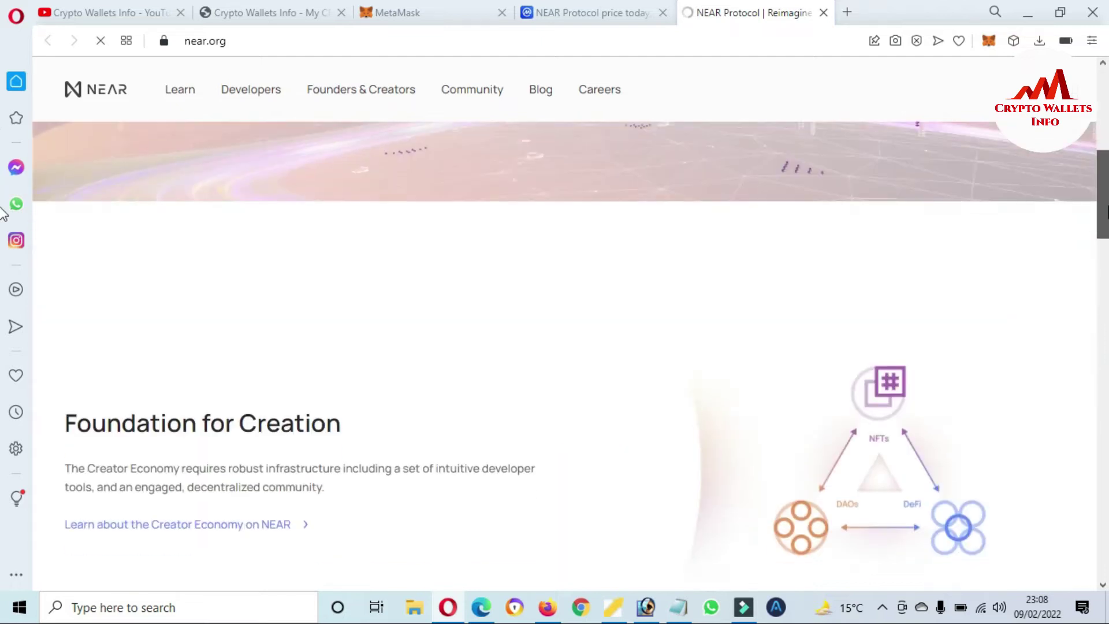
pyautogui.scroll(-4, 4, 213)
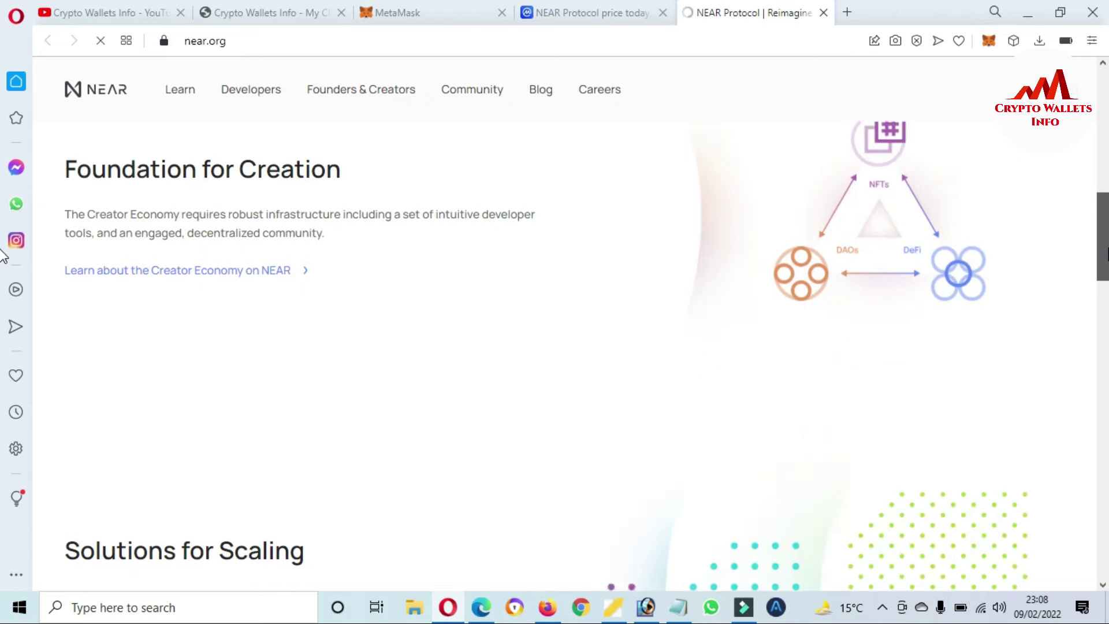
pyautogui.scroll(-4, 3, 277)
pyautogui.scroll(-3, 3, 329)
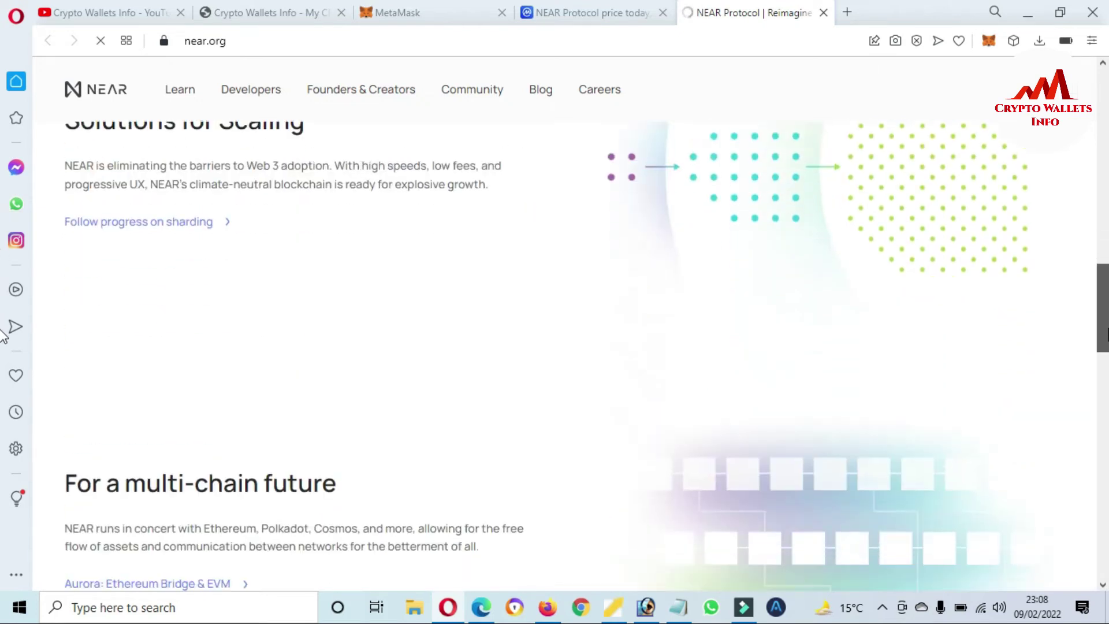
pyautogui.scroll(-3, 3, 338)
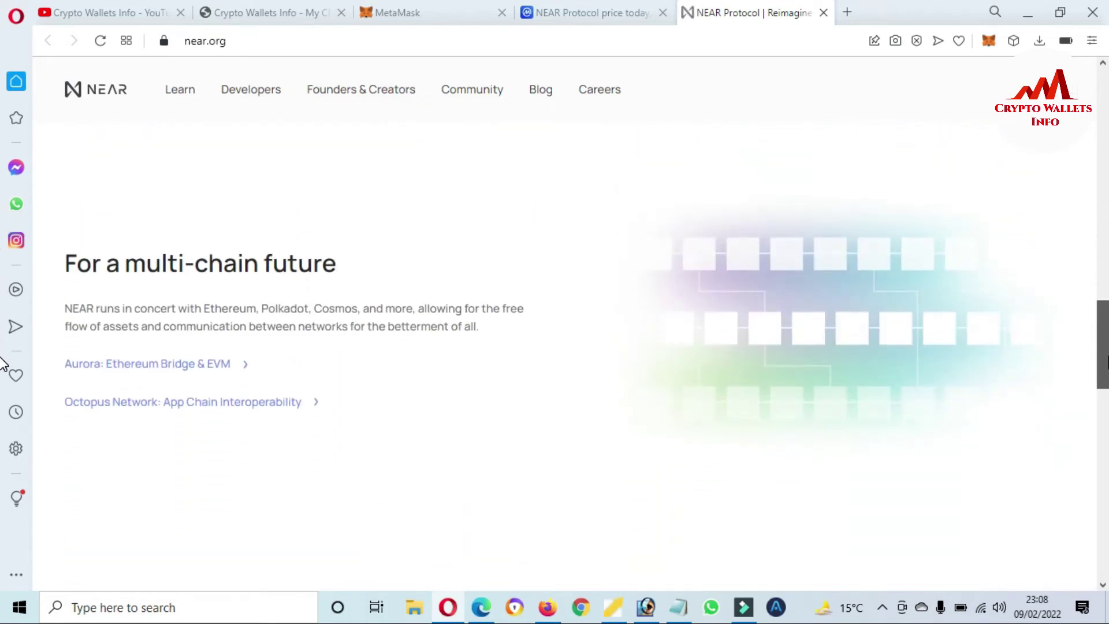
pyautogui.scroll(-2, 3, 364)
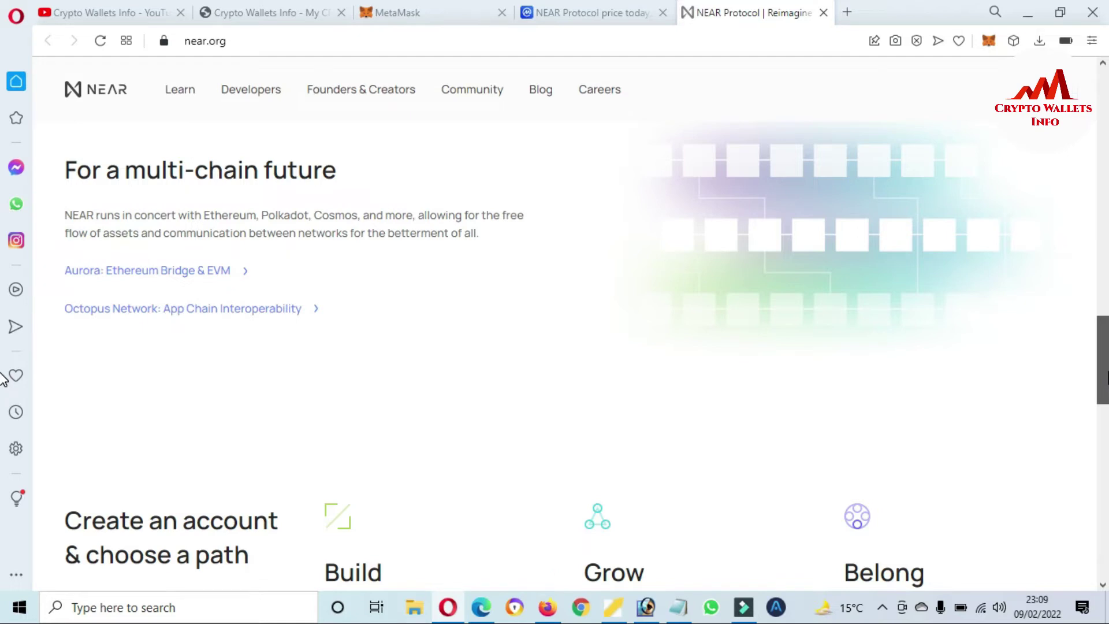
pyautogui.press('Home')
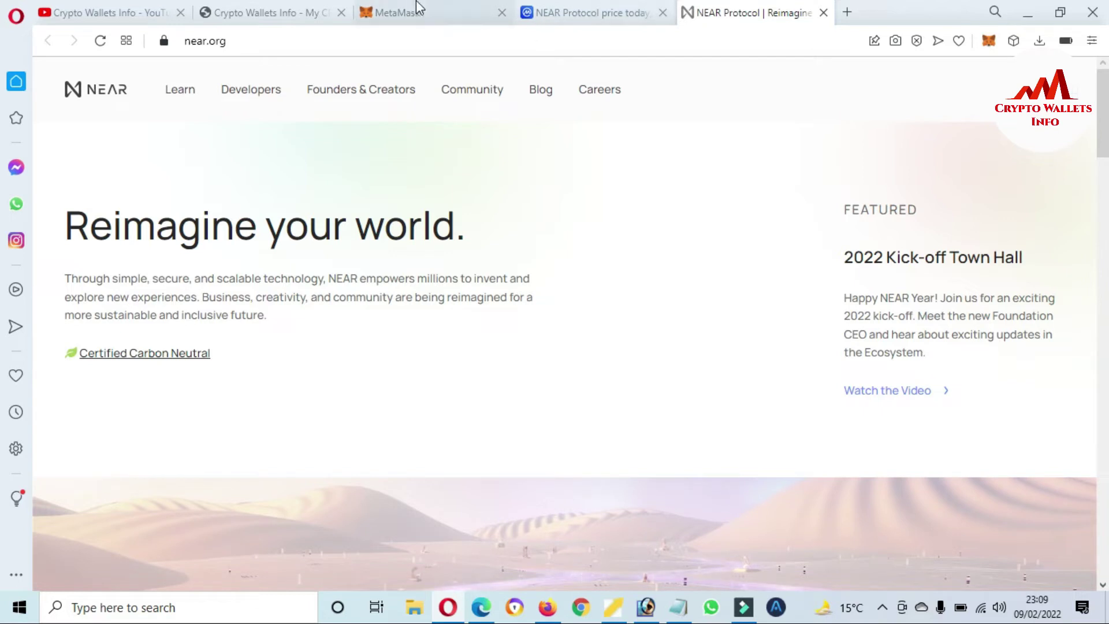
# Step: Return to the NEAR Protocol CoinMarketCap page and open its BEP20 contract on BscScan
pyautogui.click(546, 9)
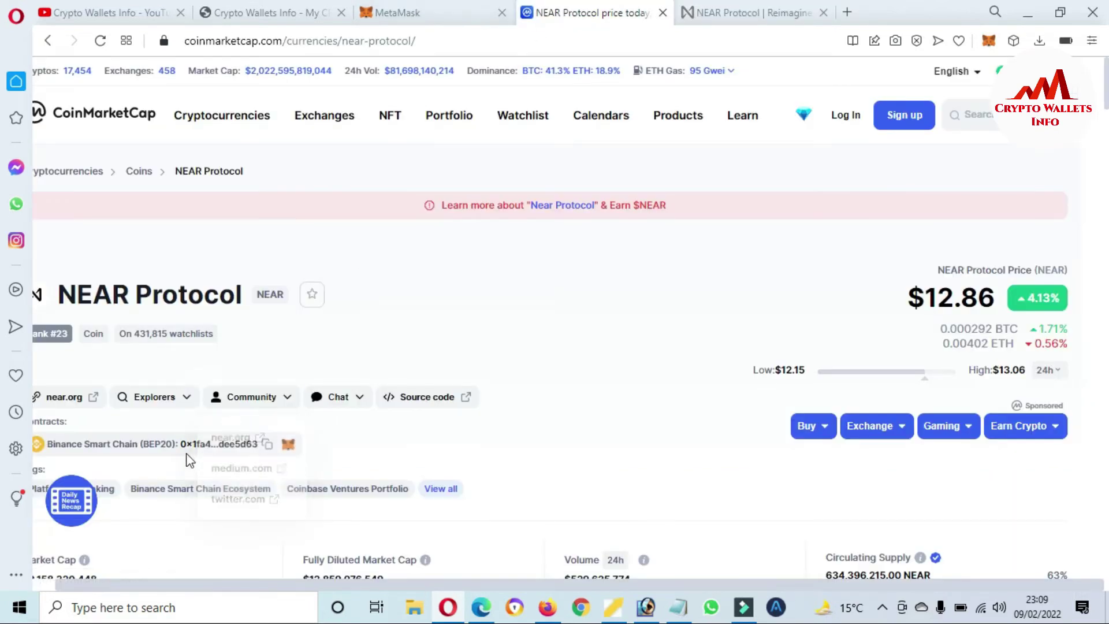
pyautogui.moveTo(181, 452); pyautogui.dragTo(275, 457)
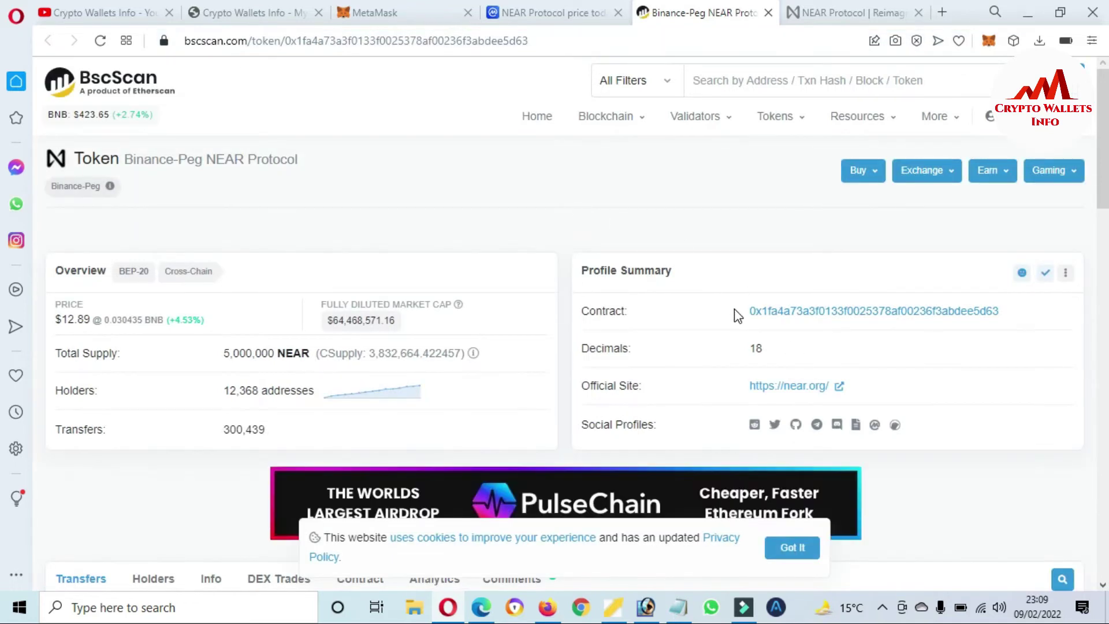
# Step: Check the Binance-Peg NEAR token's 18 decimals and official site, then copy its contract address
pyautogui.moveTo(739, 312); pyautogui.dragTo(928, 332)
pyautogui.moveTo(804, 349); pyautogui.dragTo(707, 354)
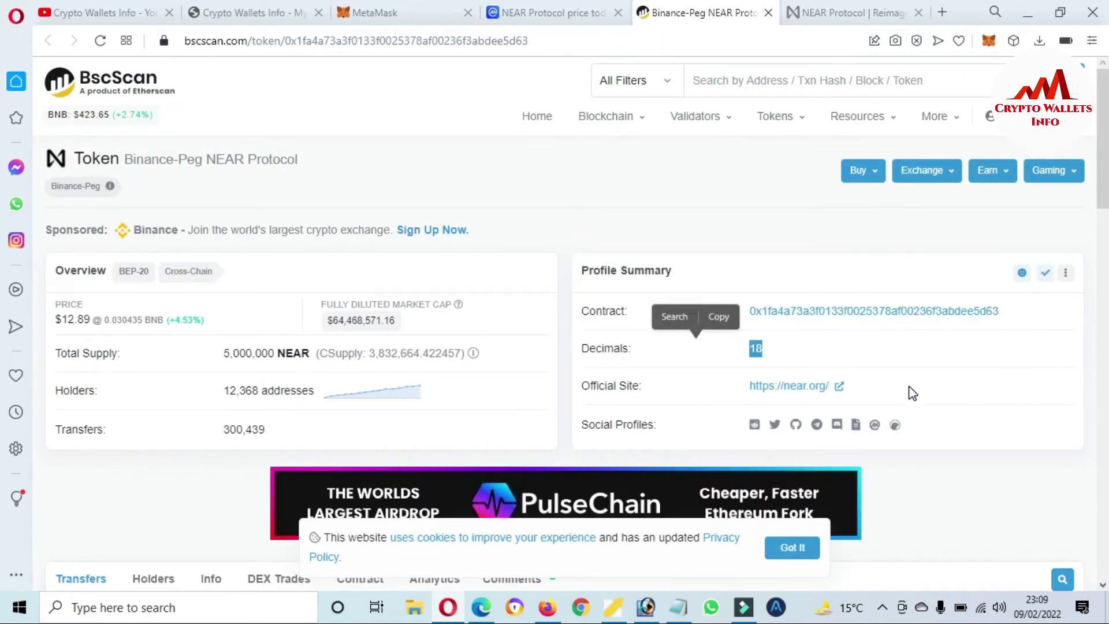
pyautogui.moveTo(908, 389); pyautogui.dragTo(728, 381)
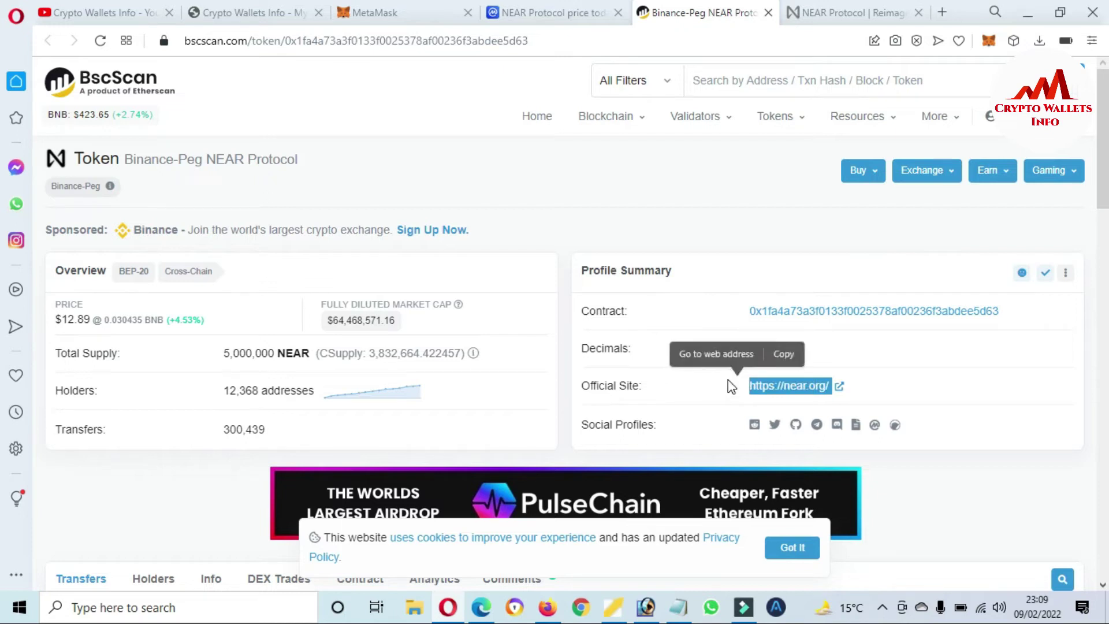
pyautogui.moveTo(292, 151); pyautogui.dragTo(214, 150)
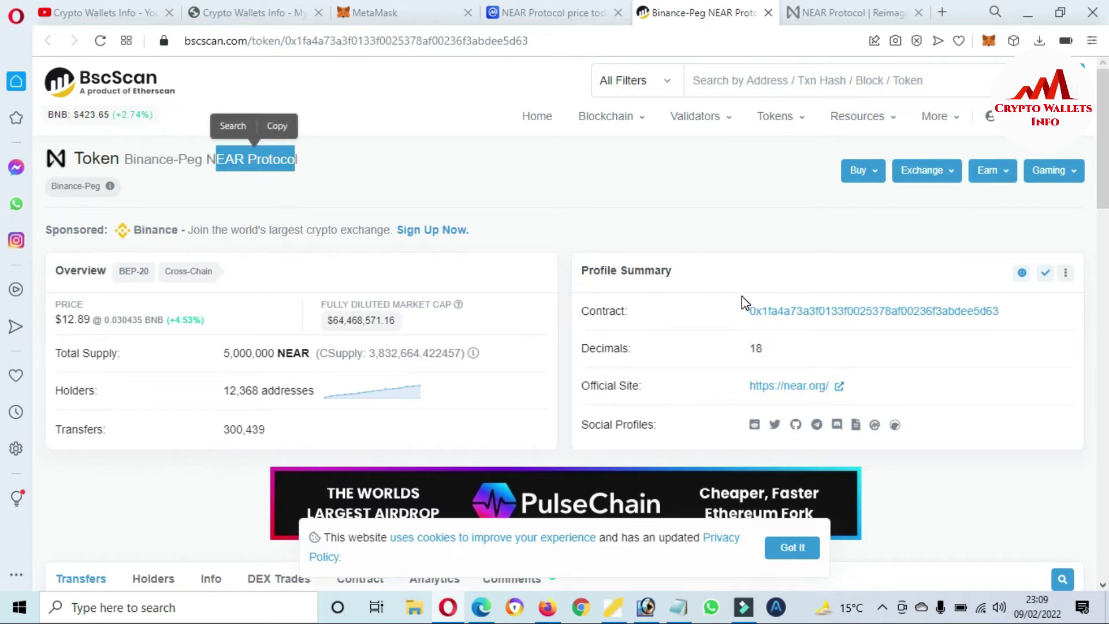
pyautogui.click(1007, 310)
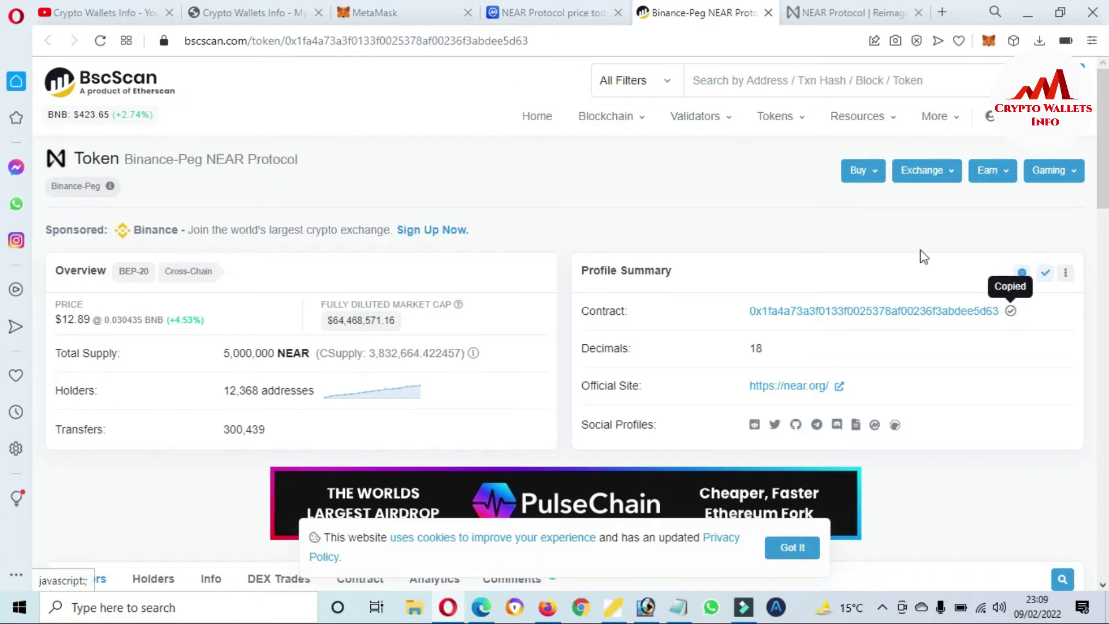
# Step: Start a token import on Binance Smart Chain Mainnet and paste the NEAR contract address
pyautogui.click(369, 8)
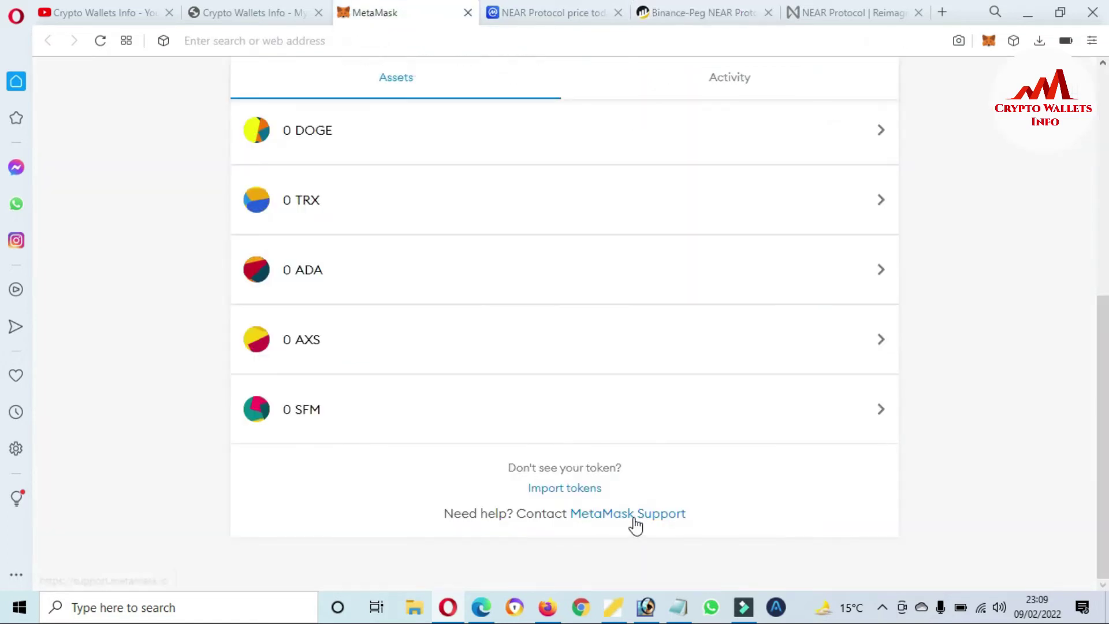
pyautogui.click(540, 491)
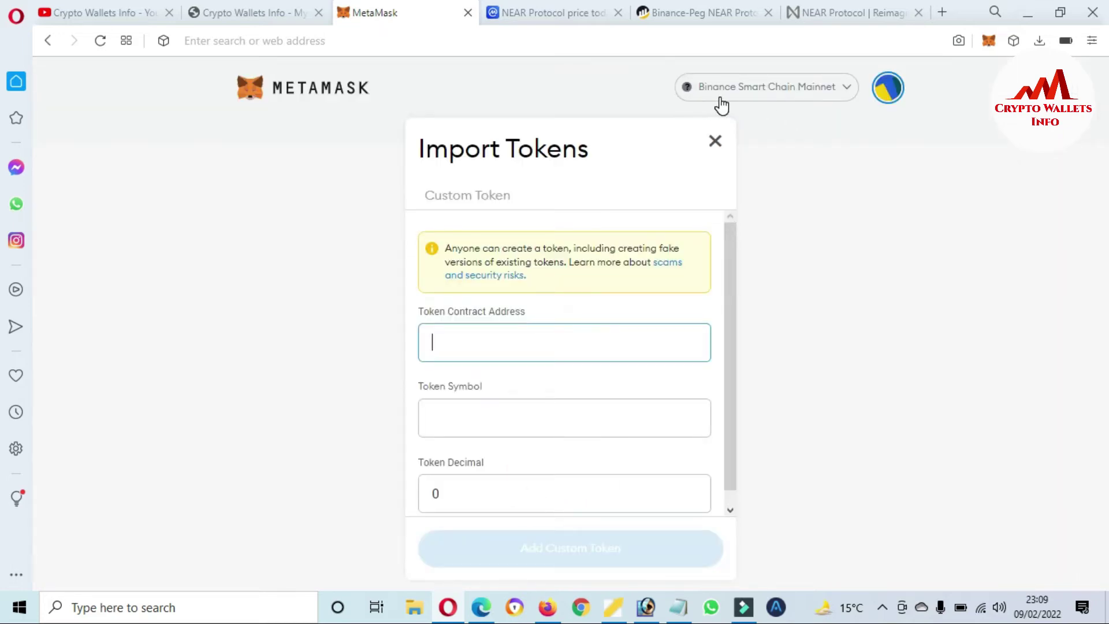
pyautogui.click(841, 96)
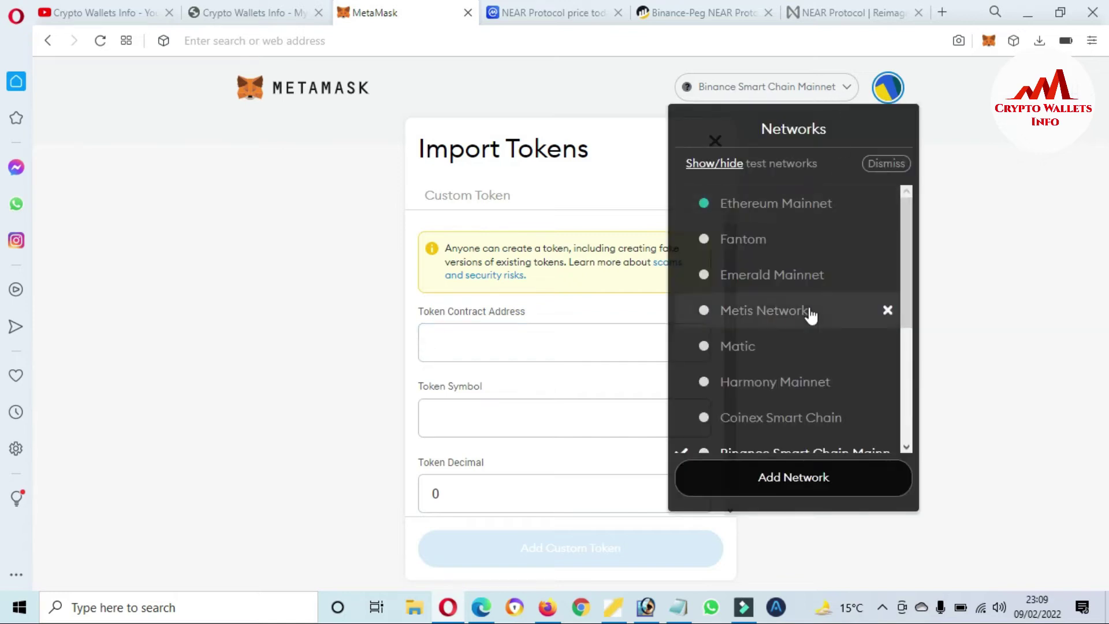
pyautogui.moveTo(906, 304); pyautogui.dragTo(904, 344)
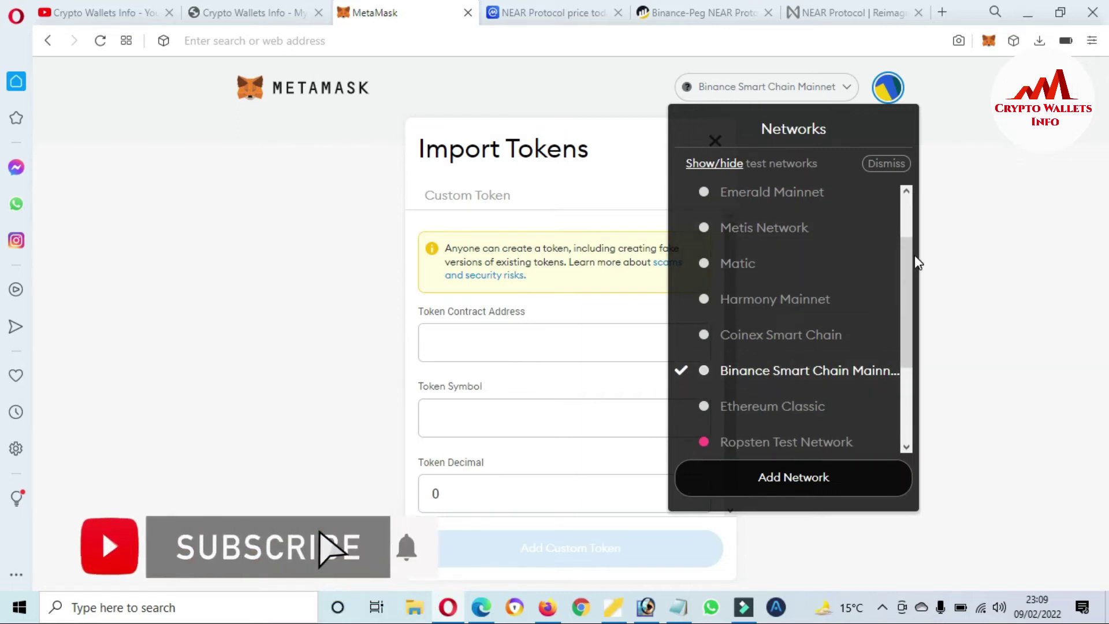
pyautogui.click(982, 242)
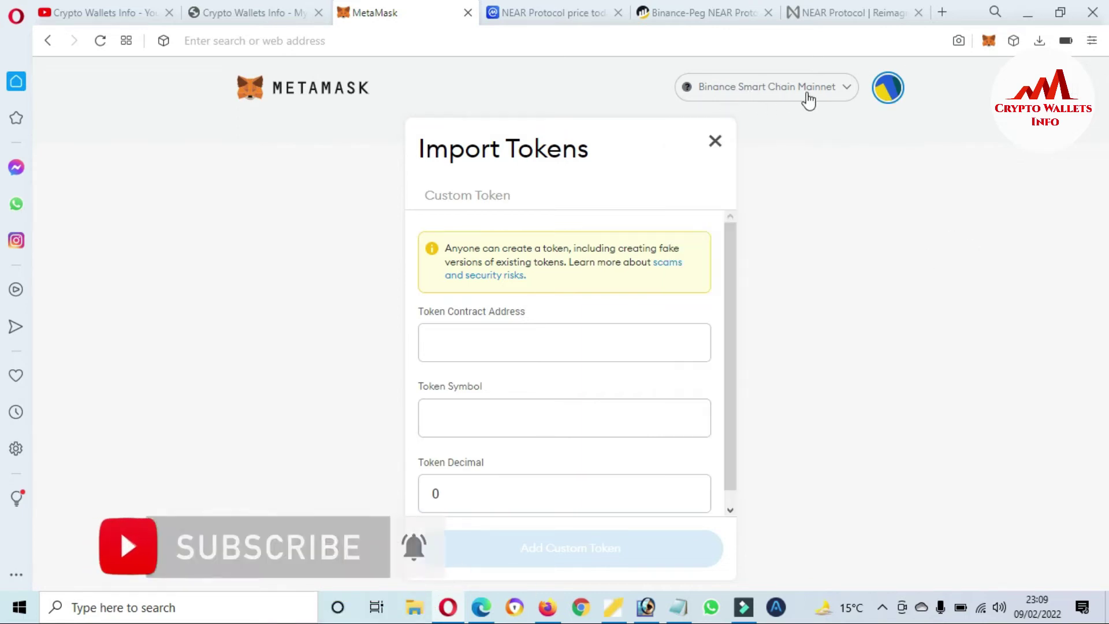
pyautogui.click(500, 325)
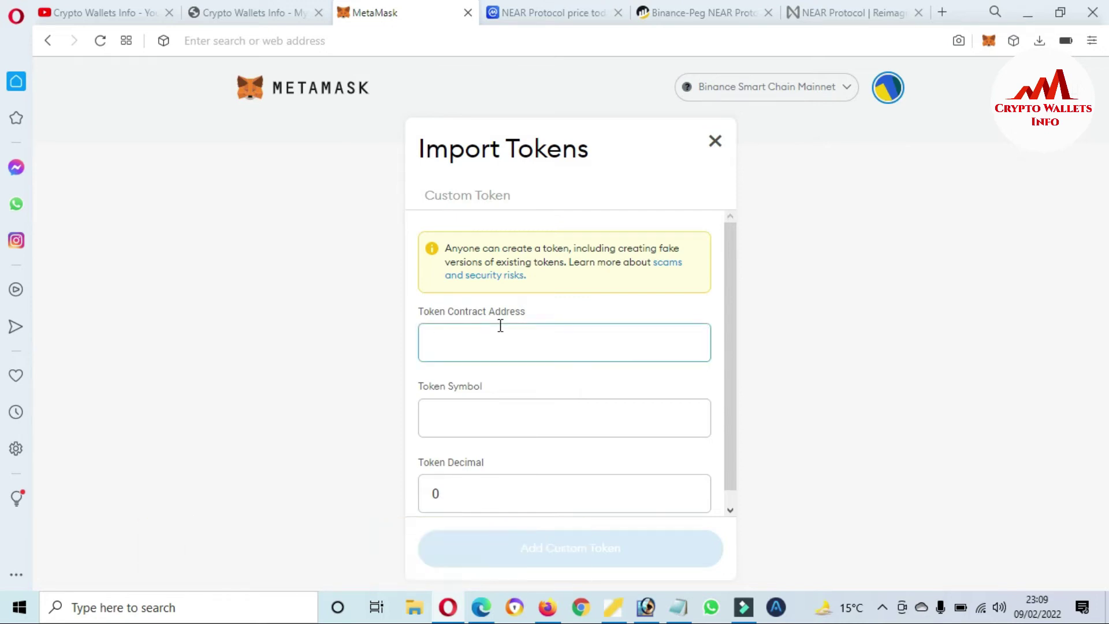
pyautogui.hotkey('ctrl', 'v')
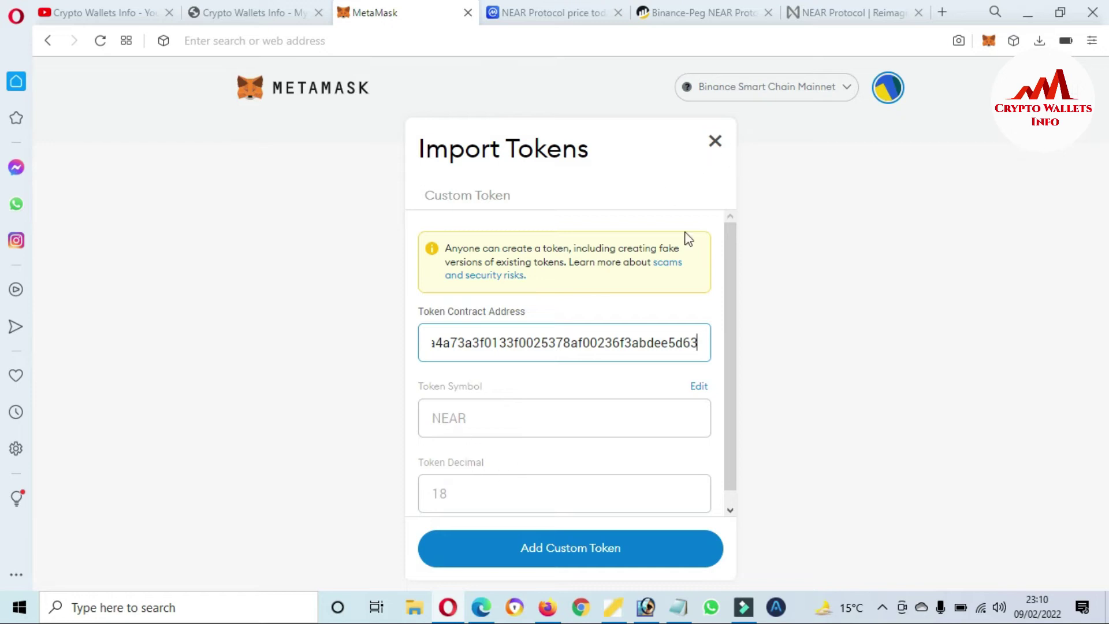
# Step: Add and confirm the custom NEAR token, then scroll Account 1's assets to the 0 NEAR row
pyautogui.click(572, 554)
pyautogui.click(678, 544)
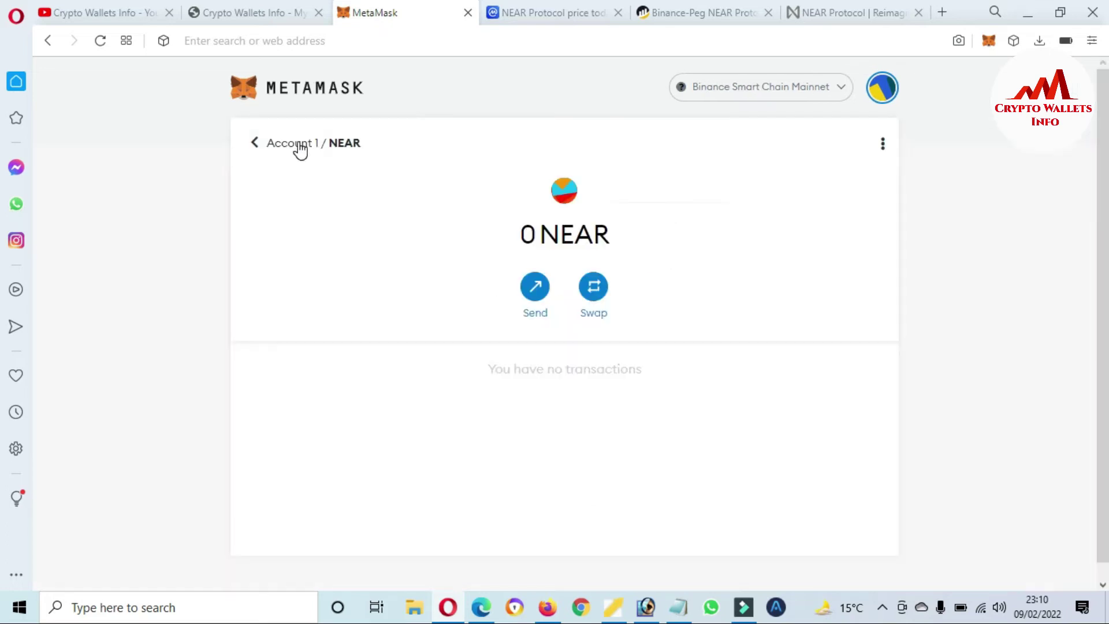
pyautogui.click(296, 145)
pyautogui.scroll(-5, 5, 479)
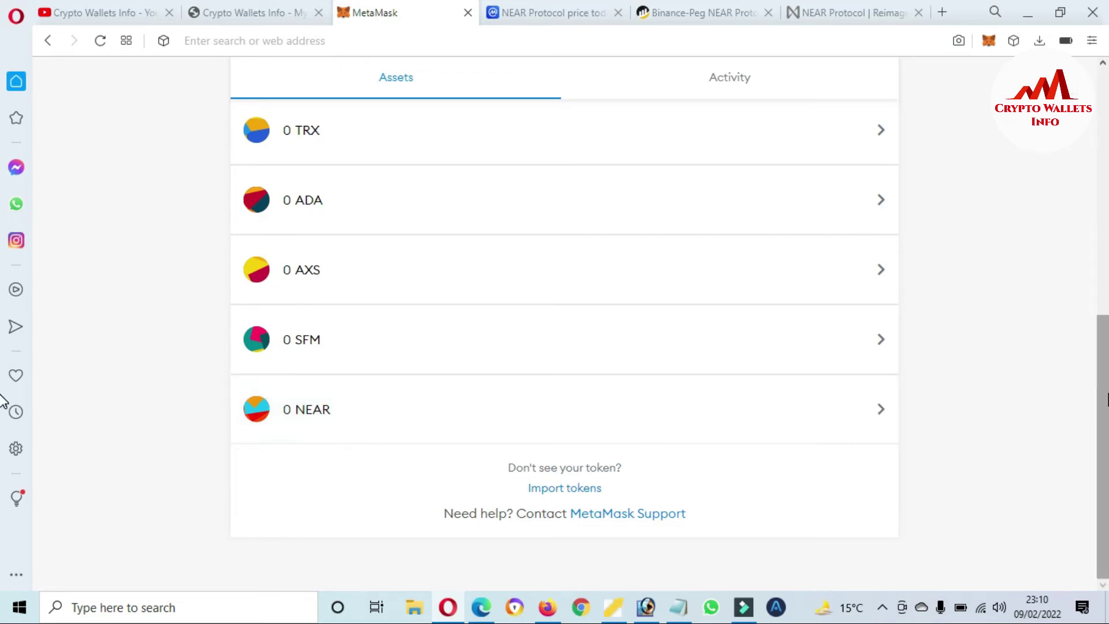
pyautogui.scroll(7, 3, 399)
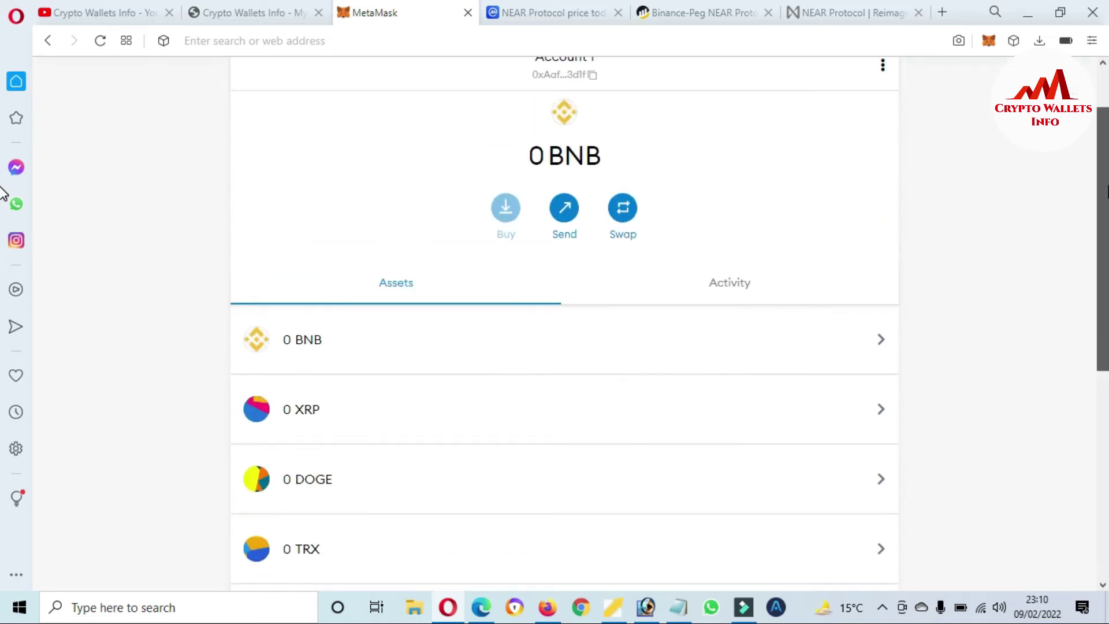
pyautogui.scroll(1, 3, 193)
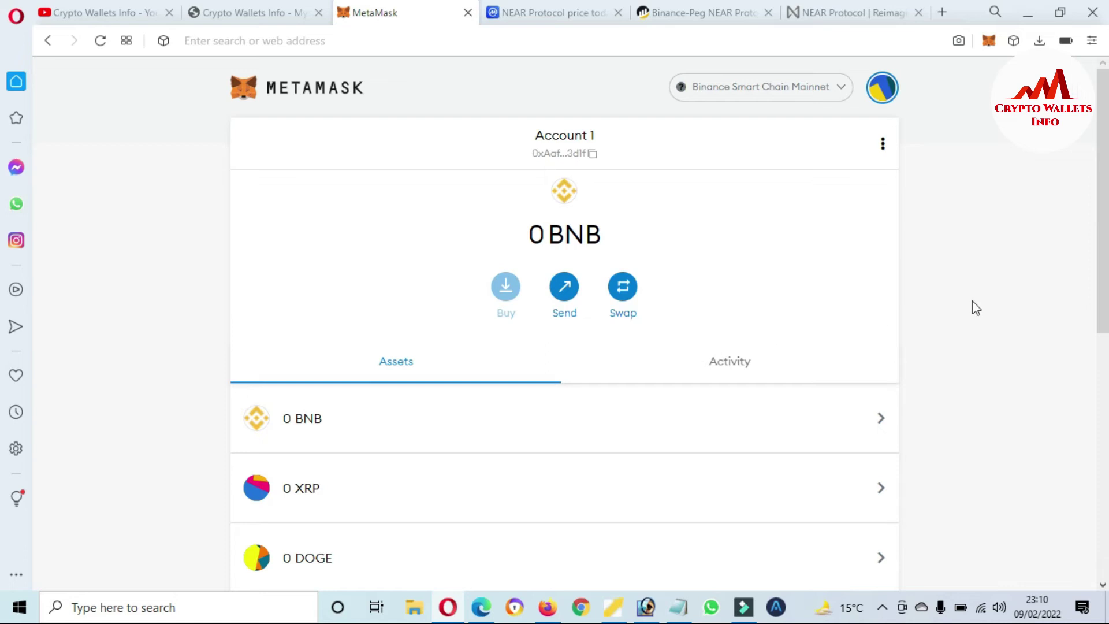
pyautogui.scroll(-5, 3, 396)
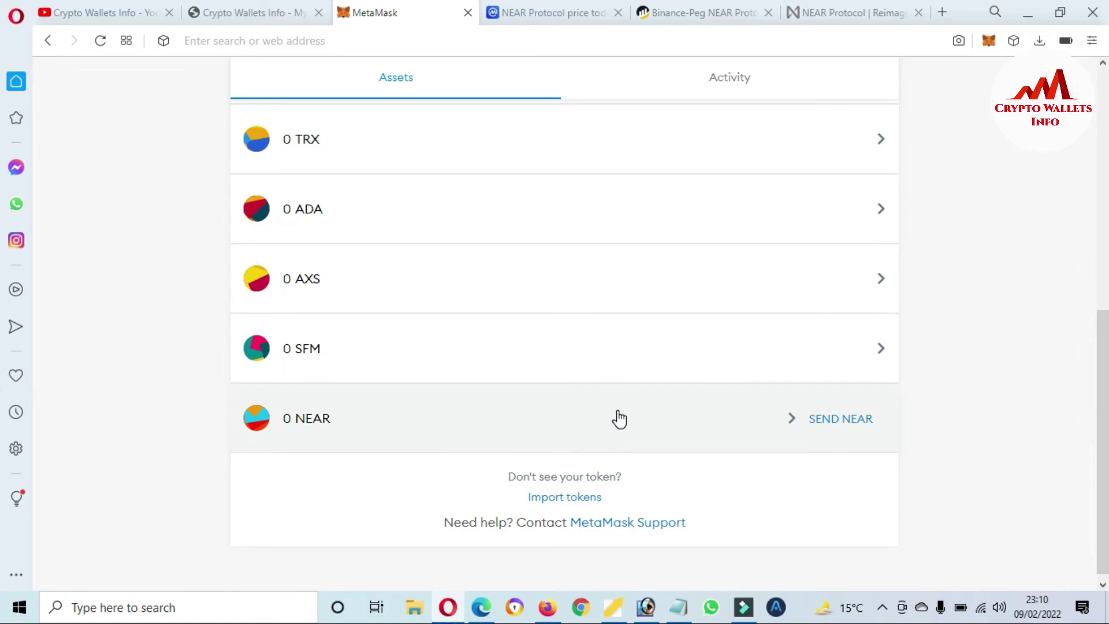
# Step: From the NEAR asset, go through Account details to Export Private Key
pyautogui.click(619, 418)
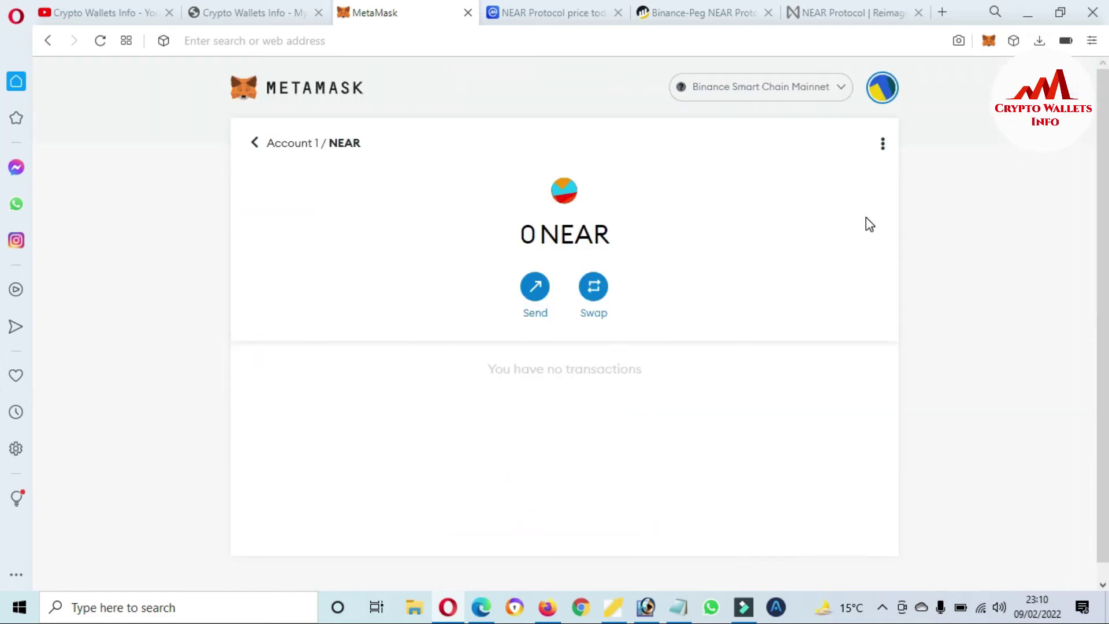
pyautogui.click(883, 147)
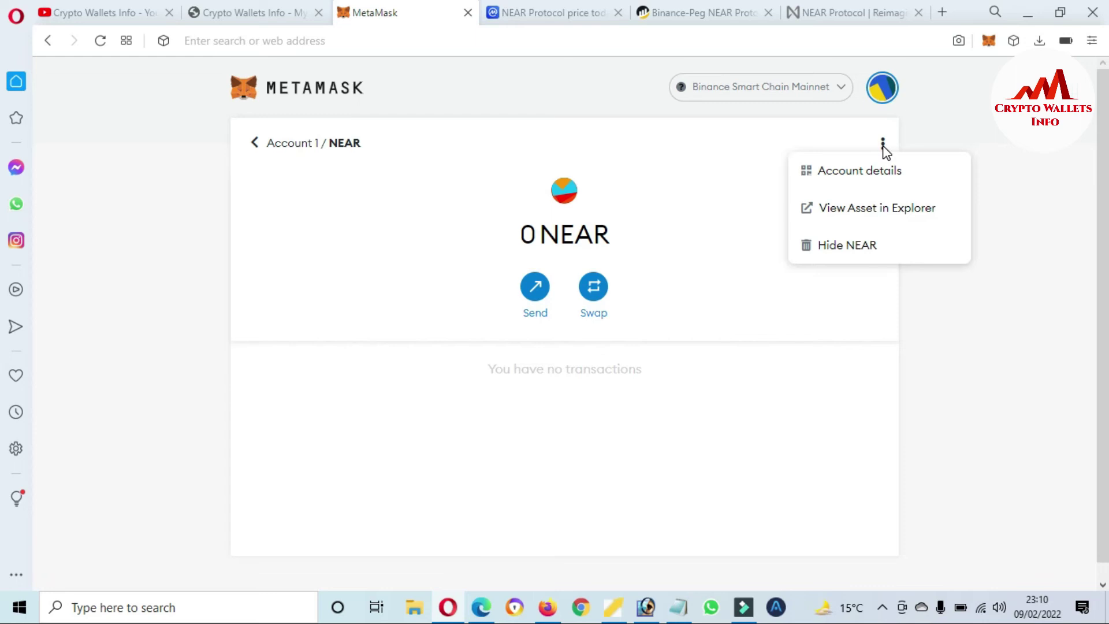
pyautogui.click(854, 172)
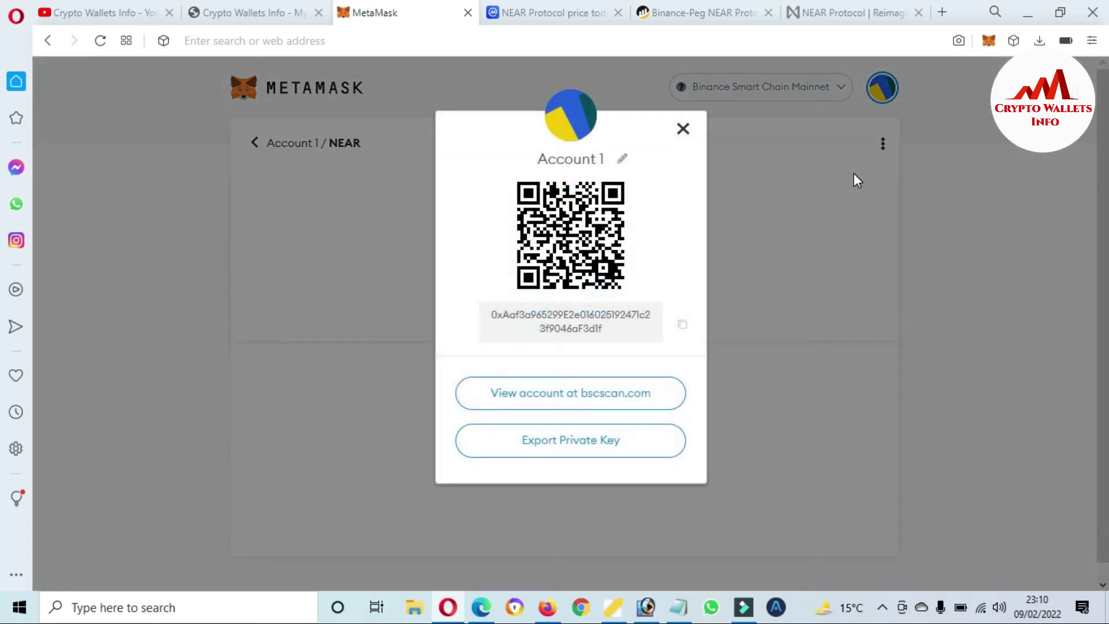
pyautogui.click(549, 449)
# Step: Enter the wallet password to reveal Account 1's private key
pyautogui.click(528, 323)
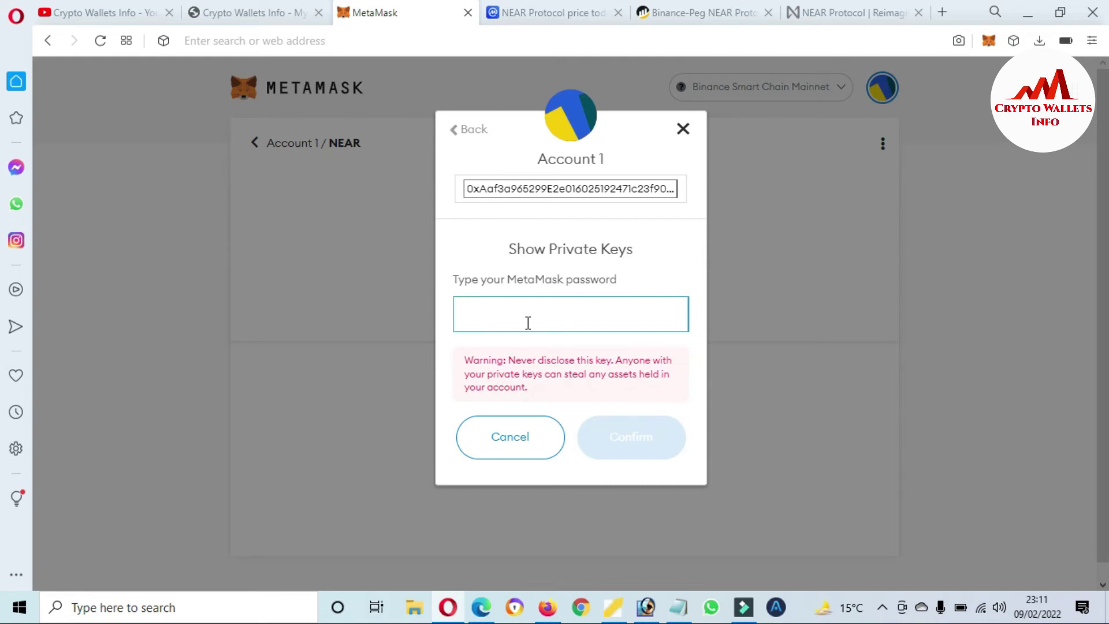
pyautogui.write('*')
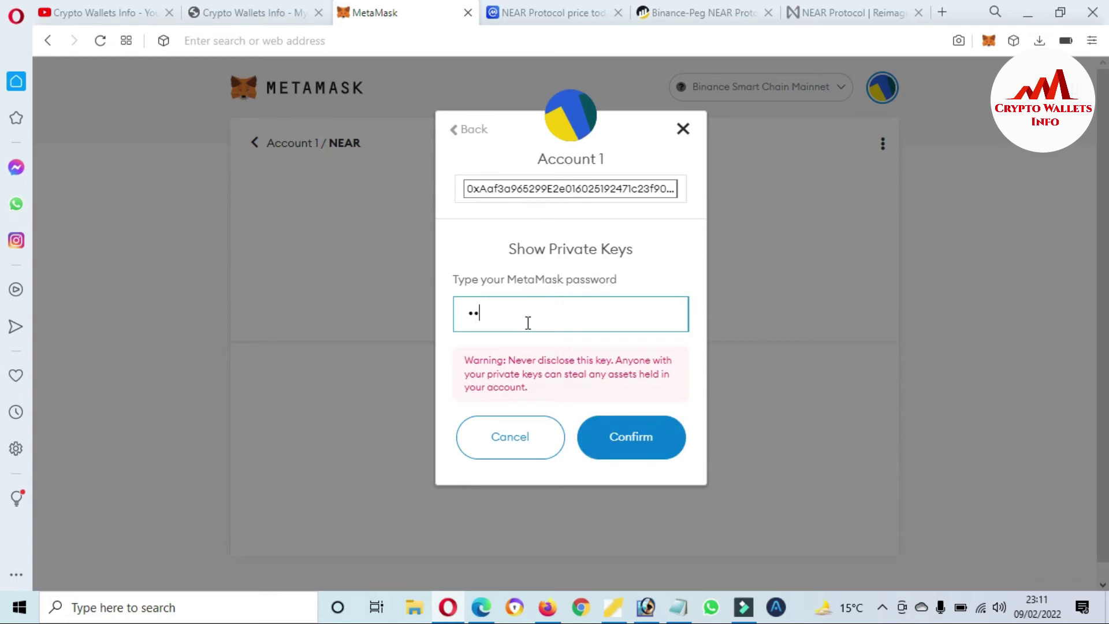
pyautogui.write('******')
pyautogui.moveTo(508, 360); pyautogui.dragTo(569, 387)
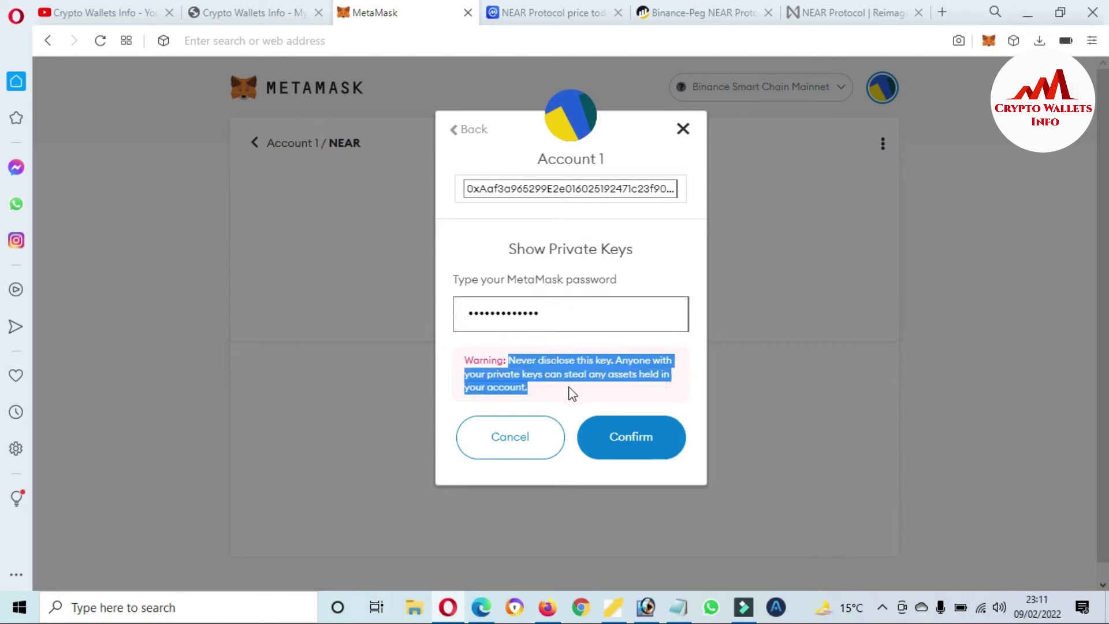
# Step: Reveal and copy Account 1's private key, then close the dialog, returning to the 0 NEAR page
pyautogui.click(638, 437)
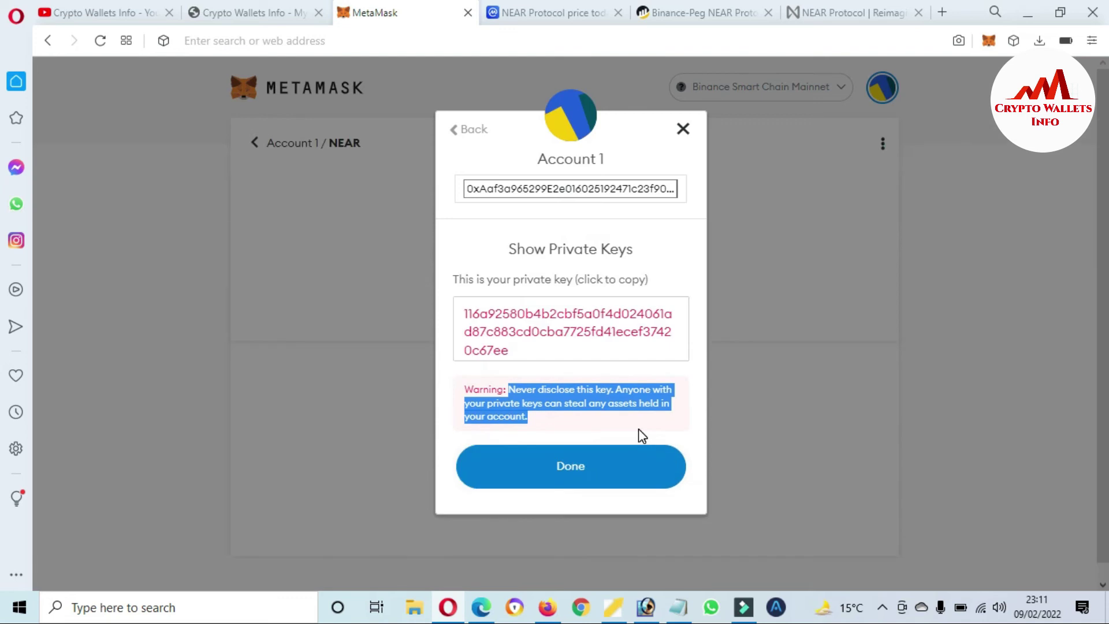
pyautogui.click(540, 349)
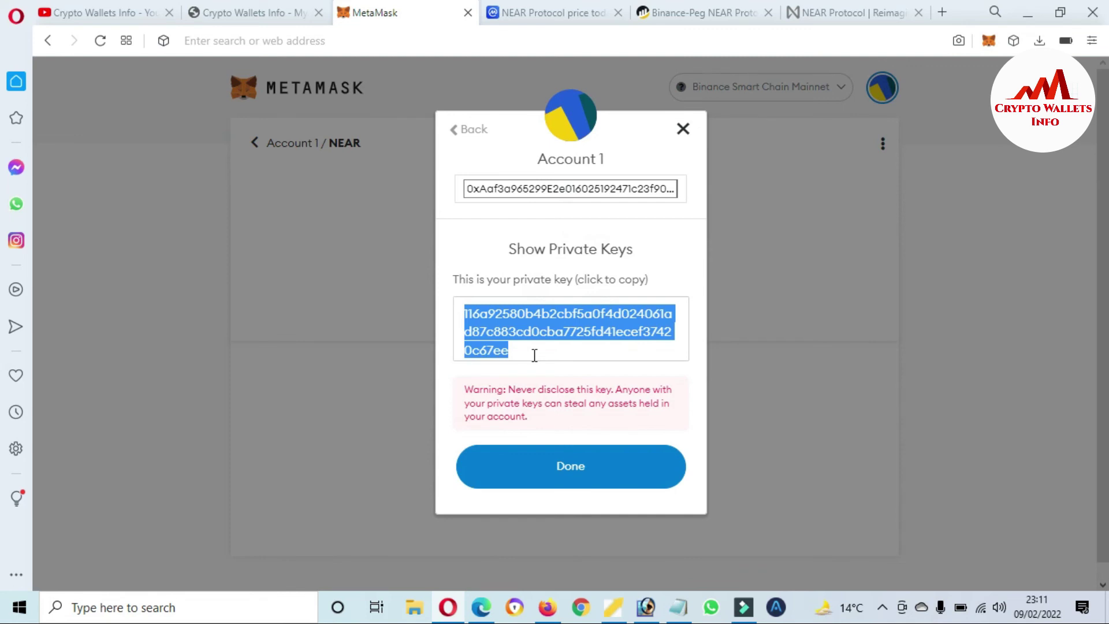
pyautogui.click(555, 463)
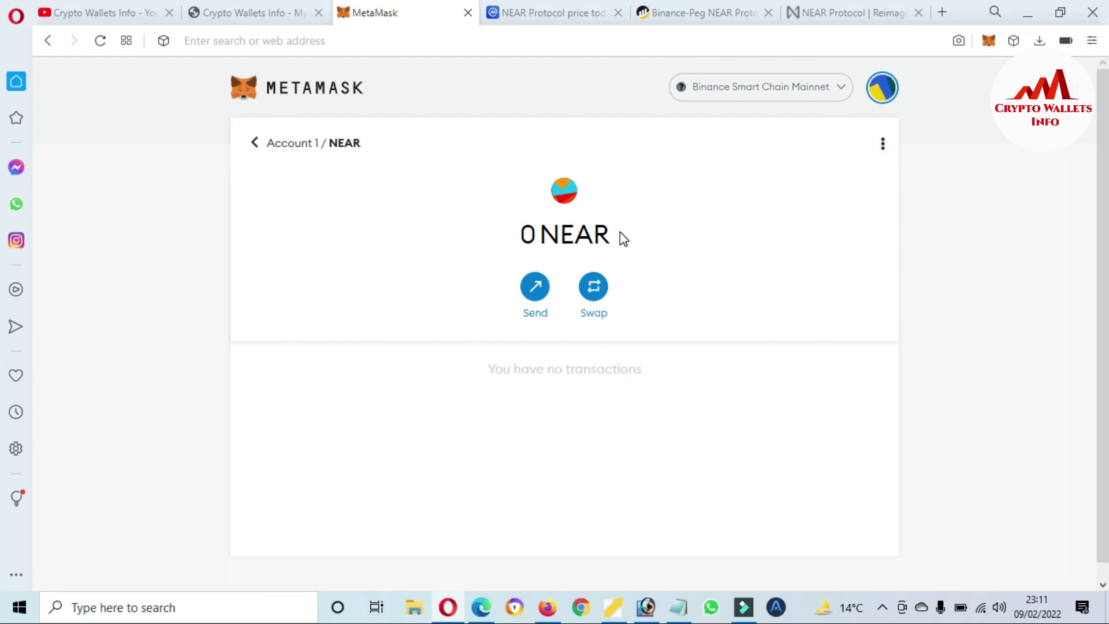
# Step: Return to the Crypto Wallets Info YouTube tab and highlight the channel name
pyautogui.click(95, 11)
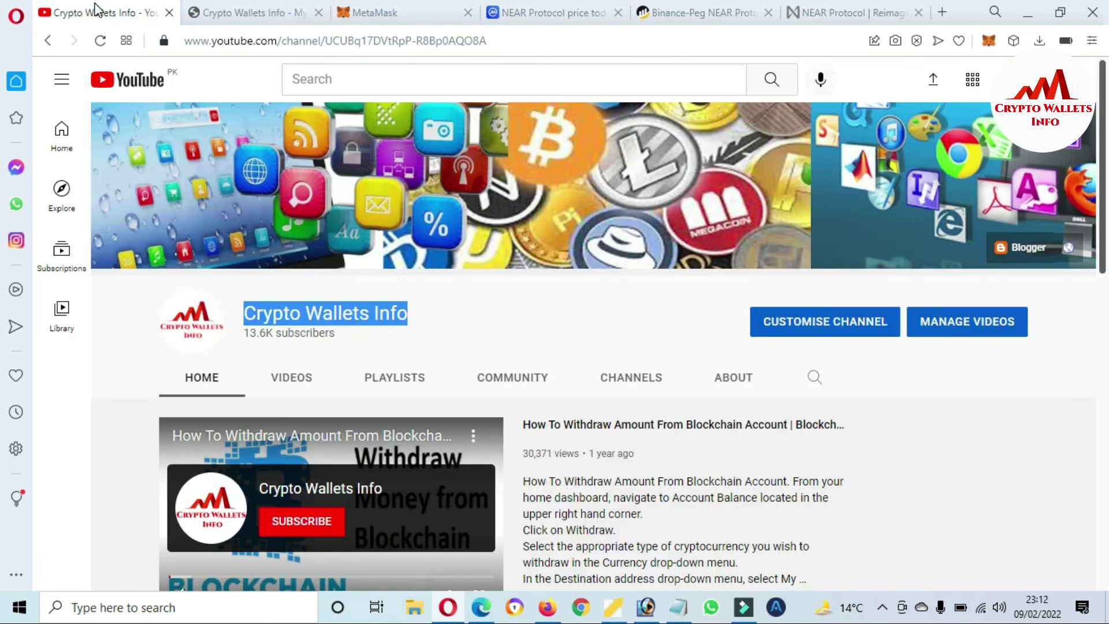
pyautogui.click(421, 309)
pyautogui.moveTo(422, 309); pyautogui.dragTo(247, 316)
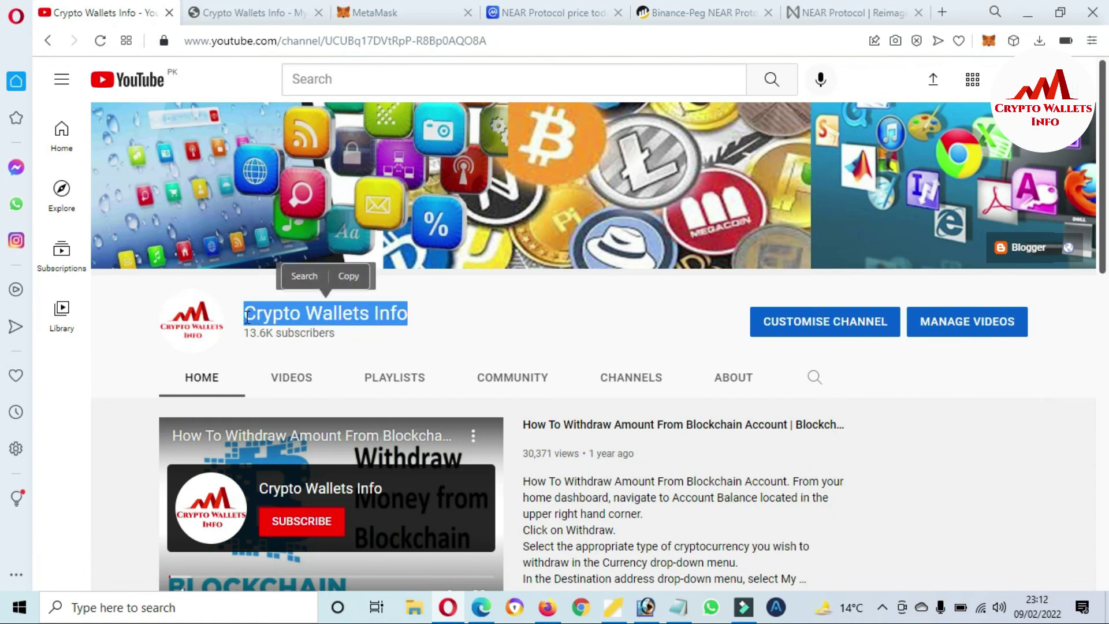
# Step: Switch to the 'Crypto Wallets Info - My Crypto World' tab showing recent BTT posts
pyautogui.click(199, 11)
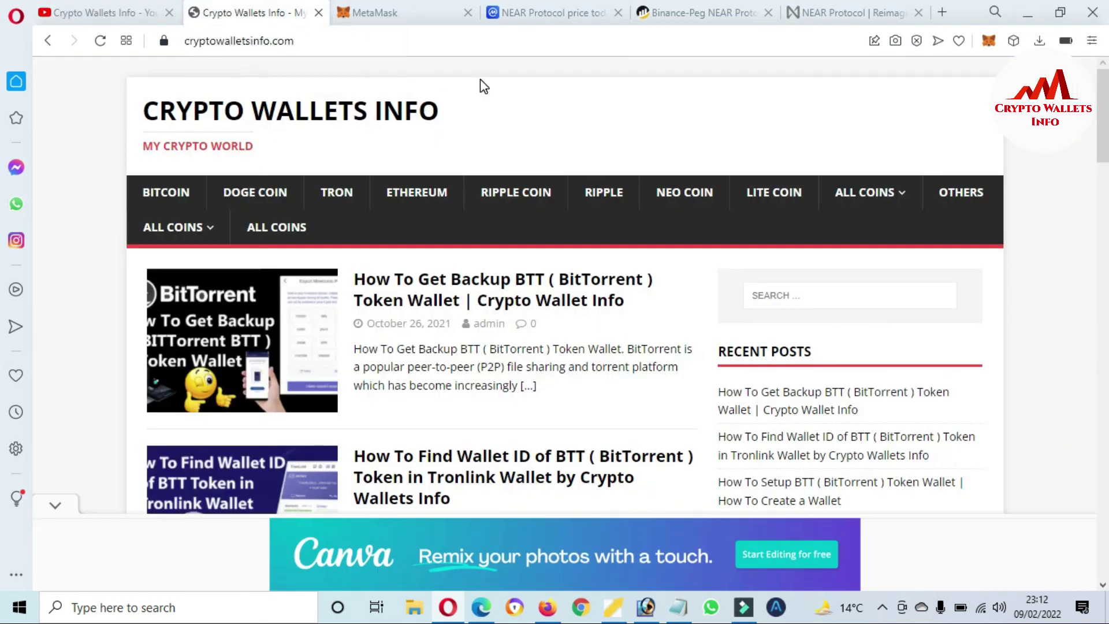